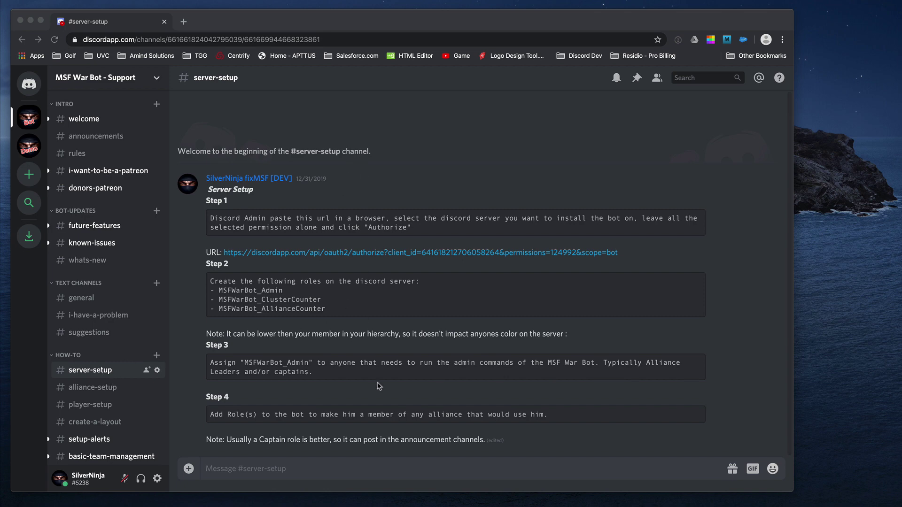
Step: Invite MSFWarBot to the MSFWarBot Demo server through the Step 1 URL, authorize all preselected permissions, complete the captcha and close the authorization page
{"action": "left_click", "coordinate": [392, 255]}
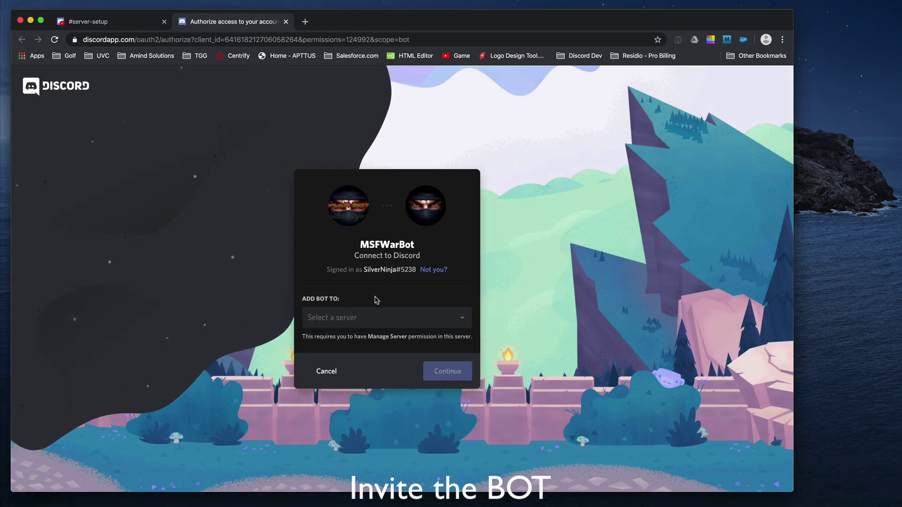
{"action": "left_click", "coordinate": [460, 317]}
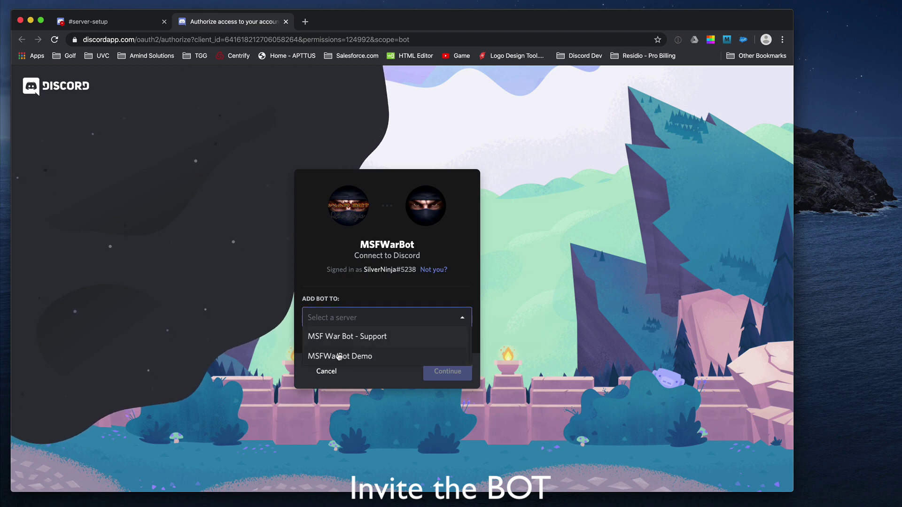
{"action": "left_click", "coordinate": [359, 356]}
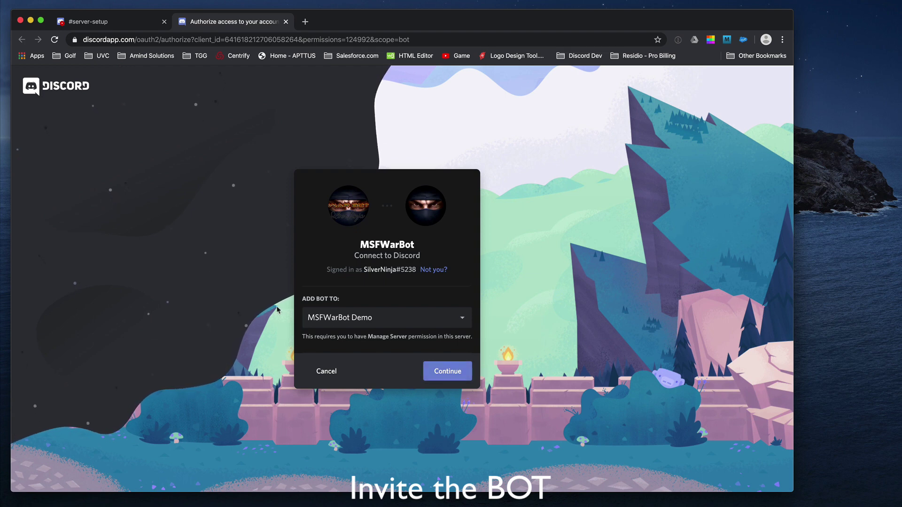
{"action": "left_click", "coordinate": [451, 373]}
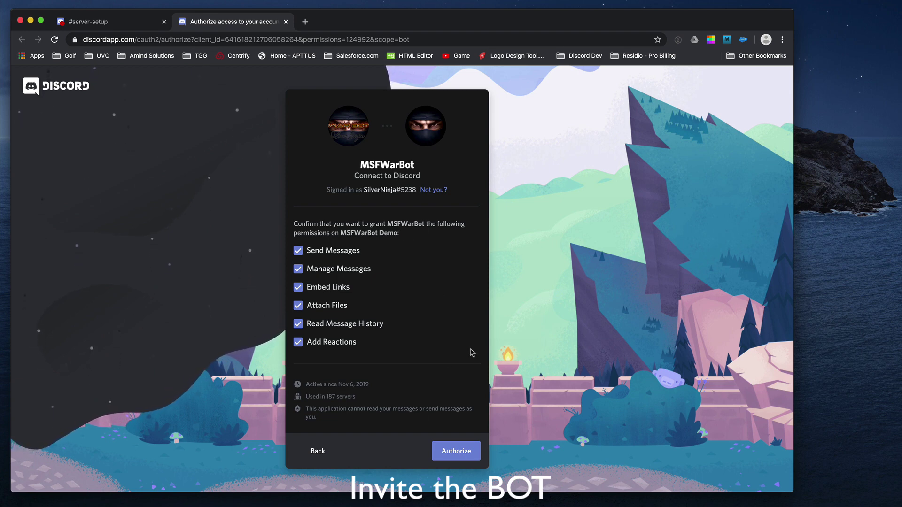
{"action": "left_click", "coordinate": [456, 451]}
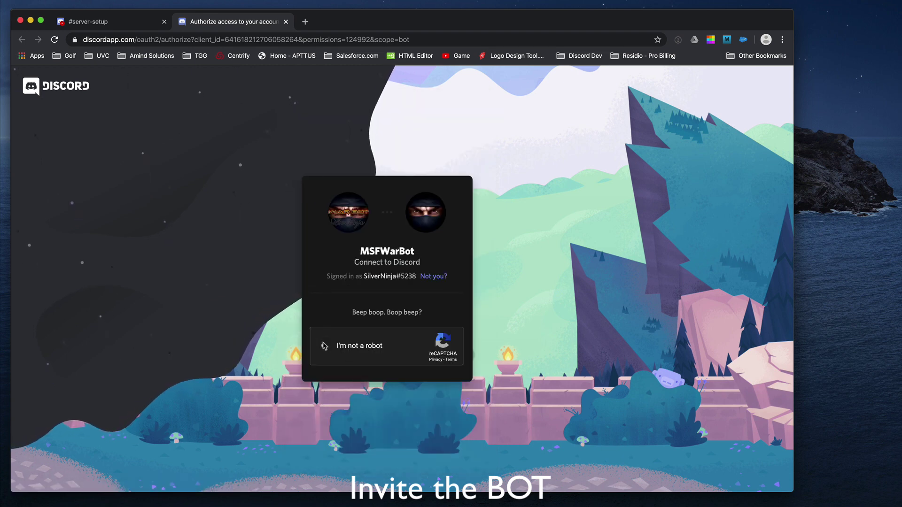
{"action": "left_click", "coordinate": [323, 345]}
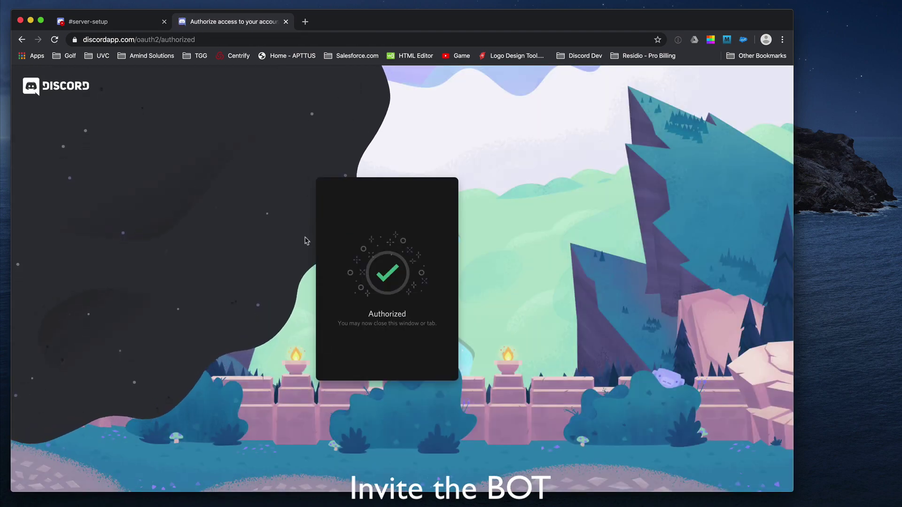
{"action": "key", "text": "super+w"}
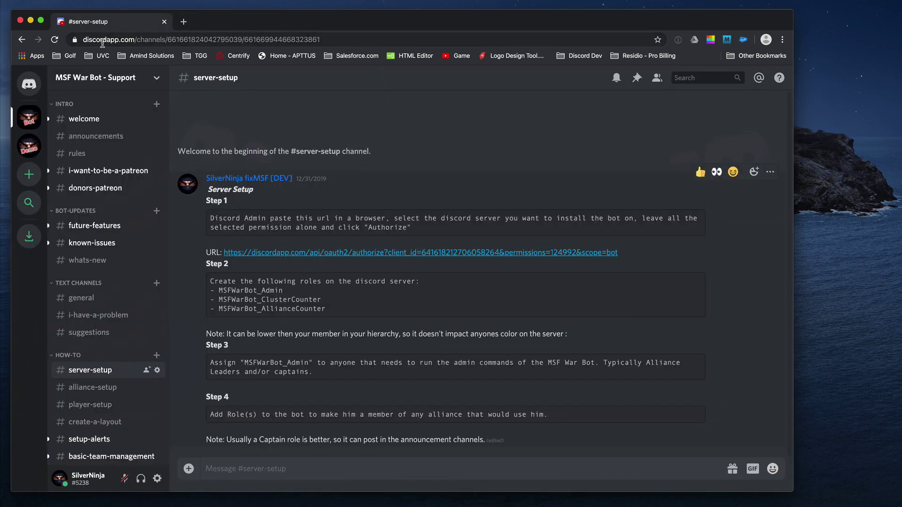
Step: Show the member list on the MSFWarBot Demo server and check the bot's access in the general and rules channels
{"action": "left_click", "coordinate": [27, 149]}
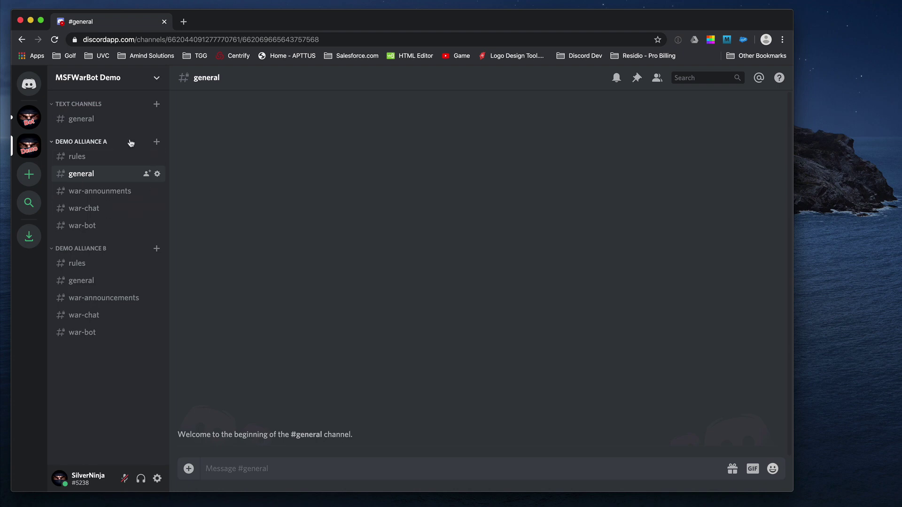
{"action": "left_click", "coordinate": [95, 120]}
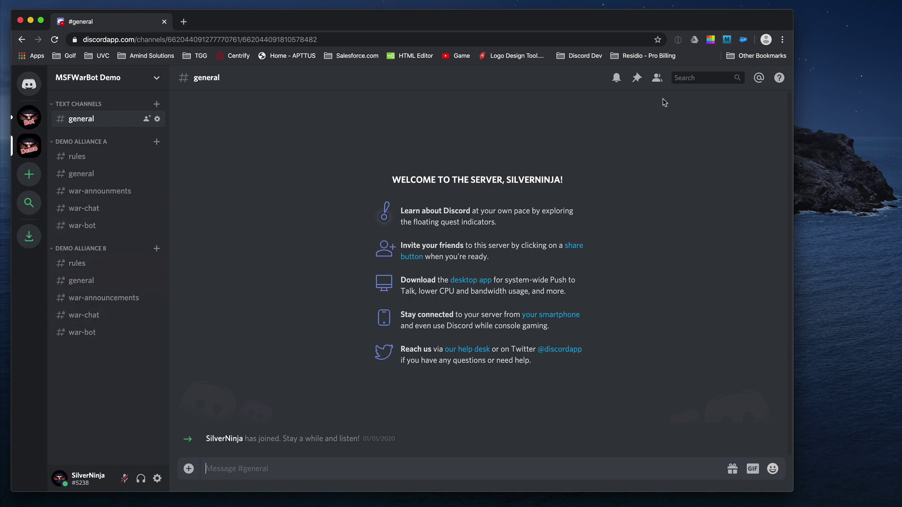
{"action": "left_click", "coordinate": [658, 79]}
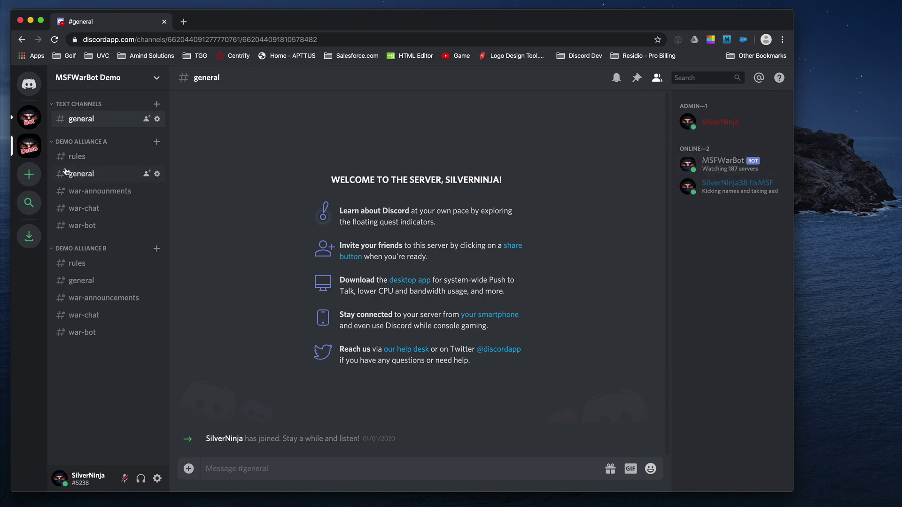
{"action": "left_click", "coordinate": [76, 156]}
{"action": "left_click", "coordinate": [78, 264]}
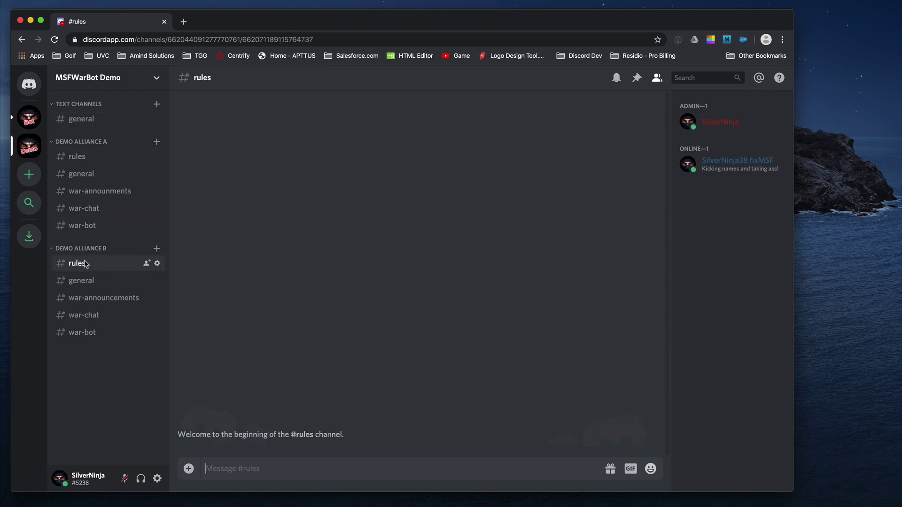
{"action": "left_click", "coordinate": [90, 120]}
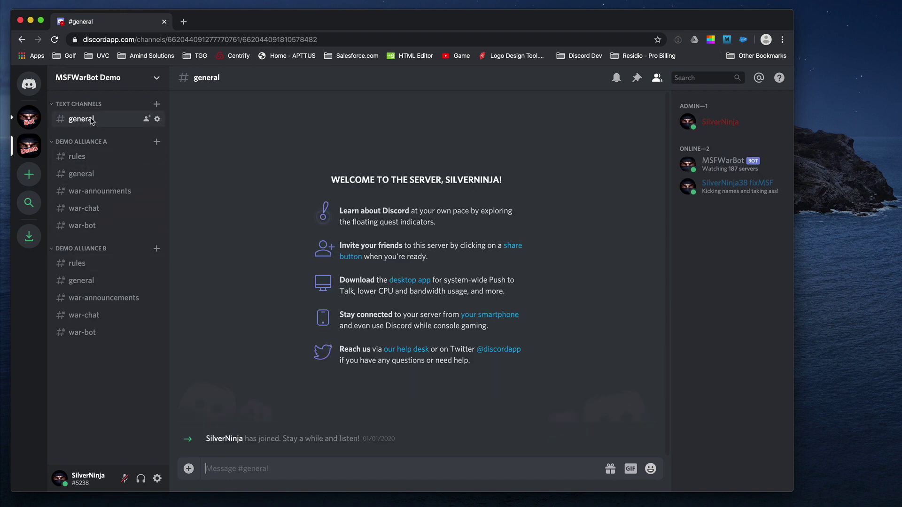
Step: Copy the MSFWarBot_Admin role name from the server-setup instructions and open the role settings of the MSFWarBot Demo server
{"action": "left_click", "coordinate": [29, 117]}
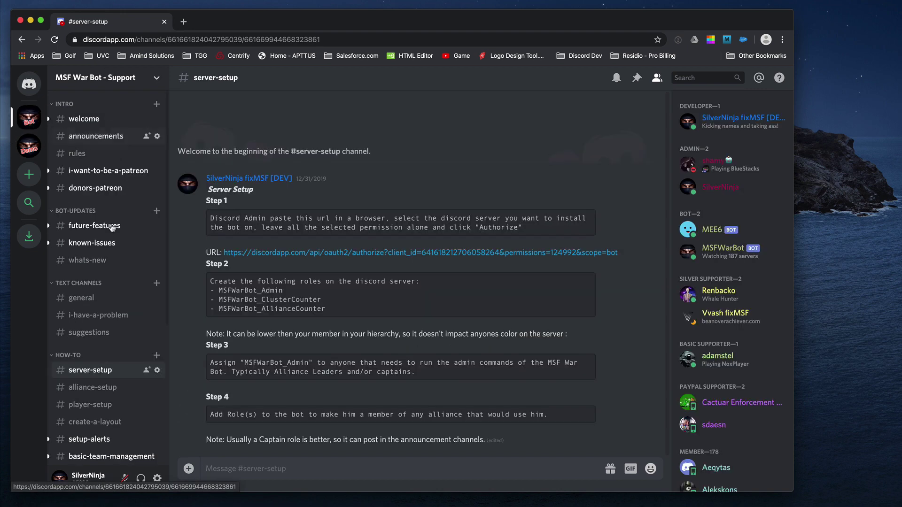
{"action": "left_click_drag", "start_coordinate": [283, 290], "coordinate": [219, 291]}
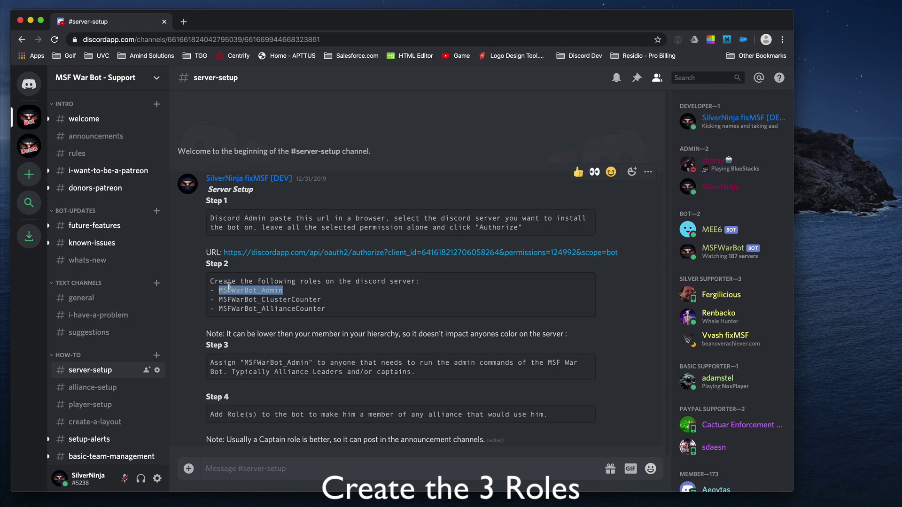
{"action": "left_click", "coordinate": [29, 145]}
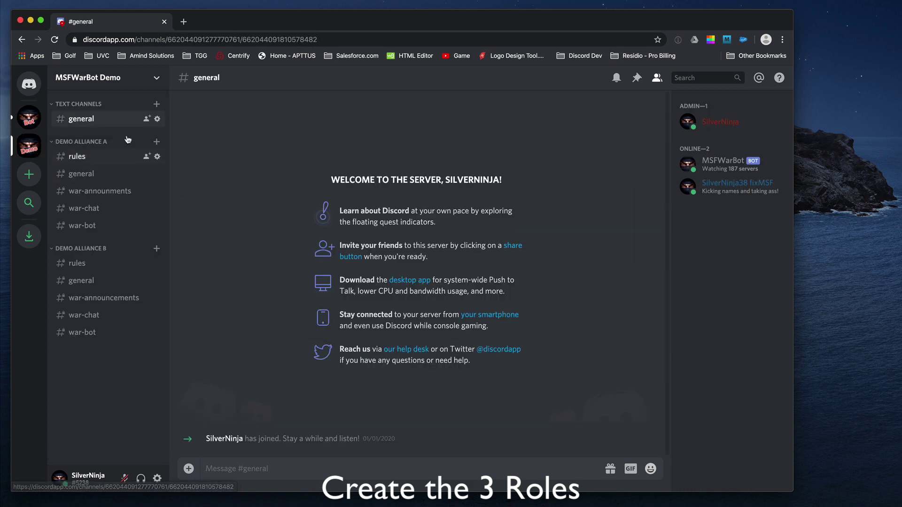
{"action": "left_click", "coordinate": [131, 82]}
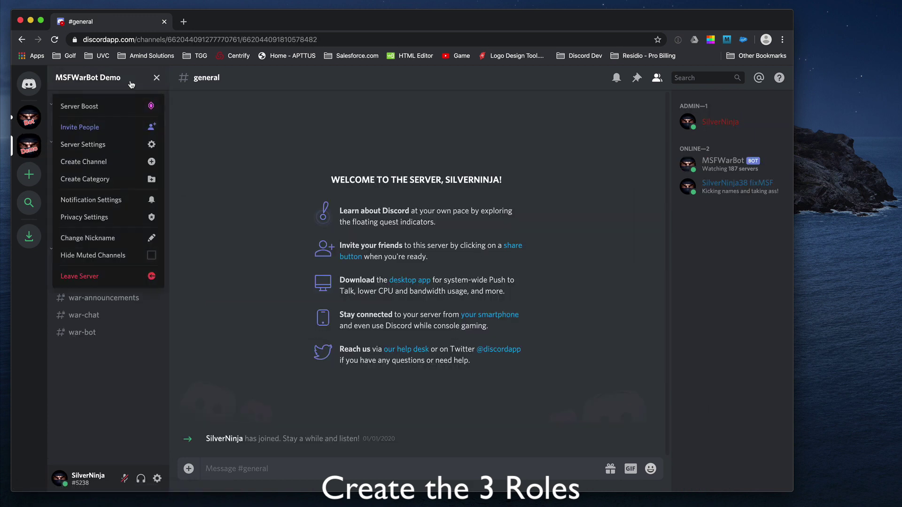
{"action": "left_click", "coordinate": [96, 149]}
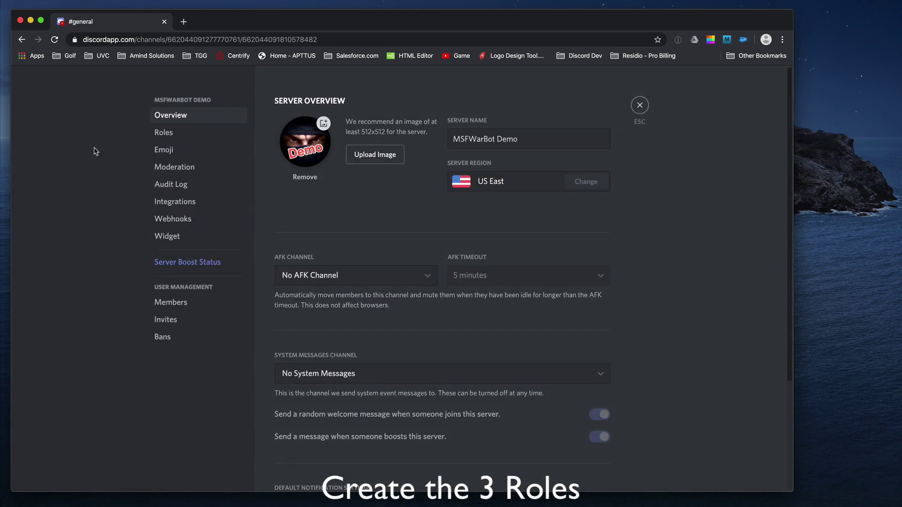
{"action": "left_click", "coordinate": [175, 133]}
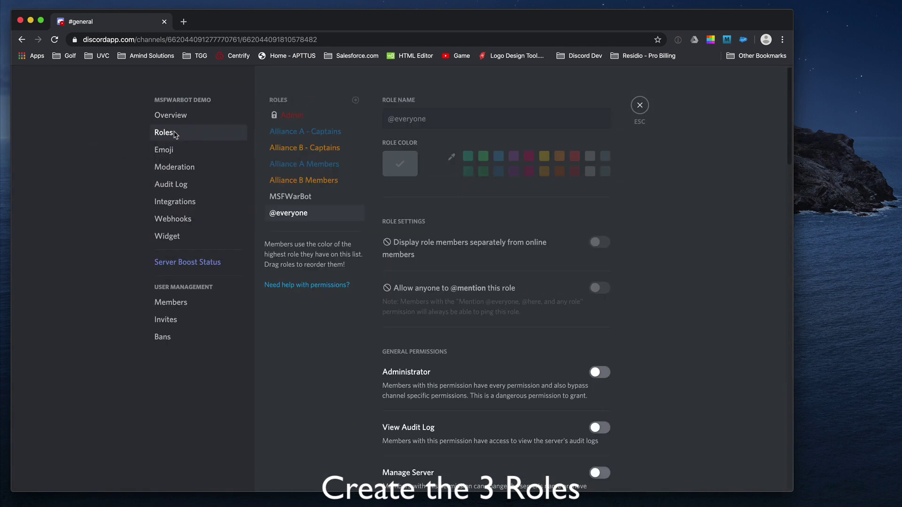
Step: Create a role named MSFWarBot_Admin, copy its name for reuse and save the changes
{"action": "left_click", "coordinate": [355, 100]}
{"action": "left_click", "coordinate": [457, 120]}
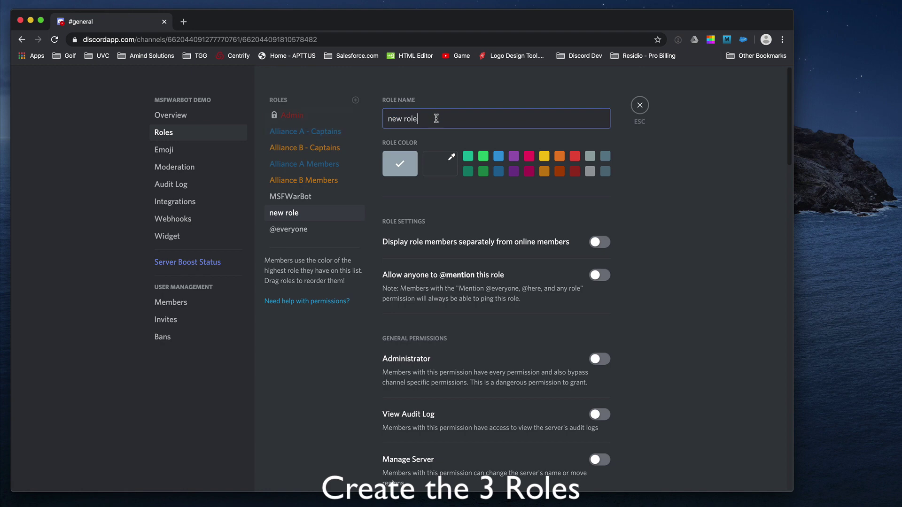
{"action": "triple_click", "coordinate": [435, 117]}
{"action": "type", "text": "MSFWarBot_Admin"}
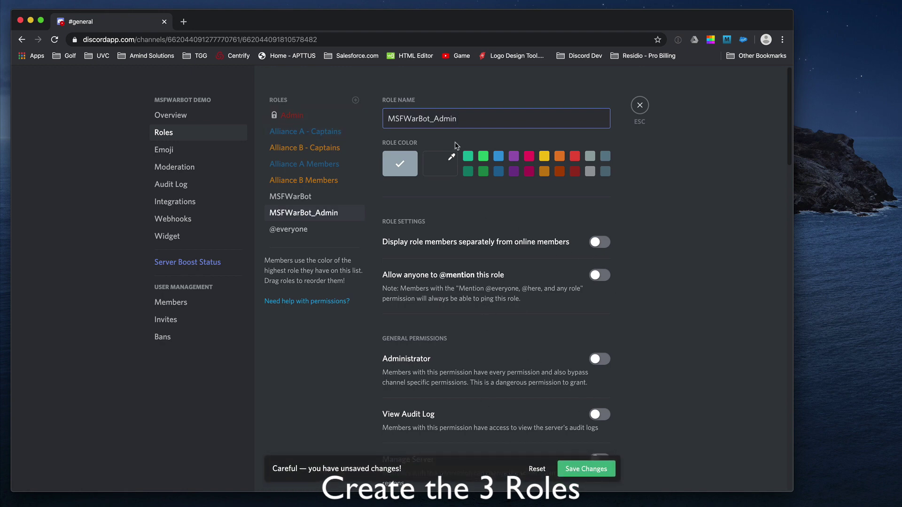
{"action": "left_click_drag", "start_coordinate": [461, 121], "coordinate": [380, 124]}
{"action": "key", "text": "super+c"}
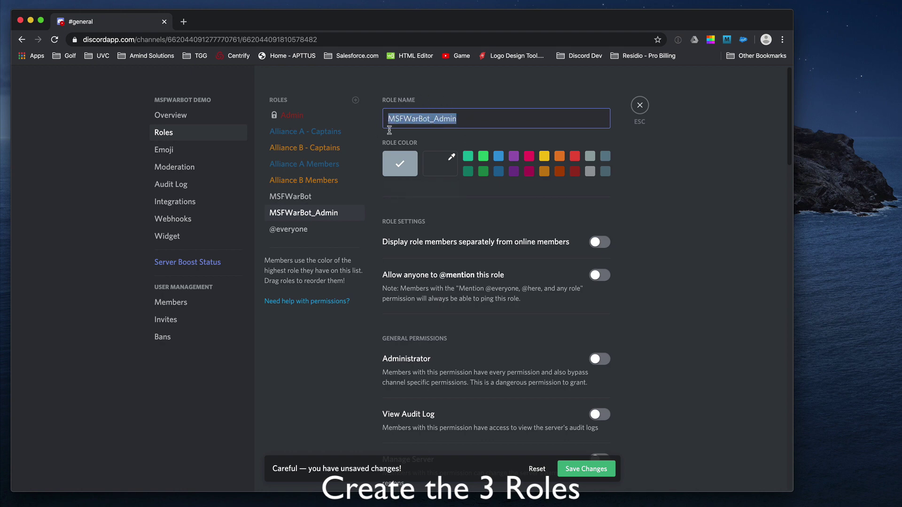
{"action": "left_click", "coordinate": [470, 122]}
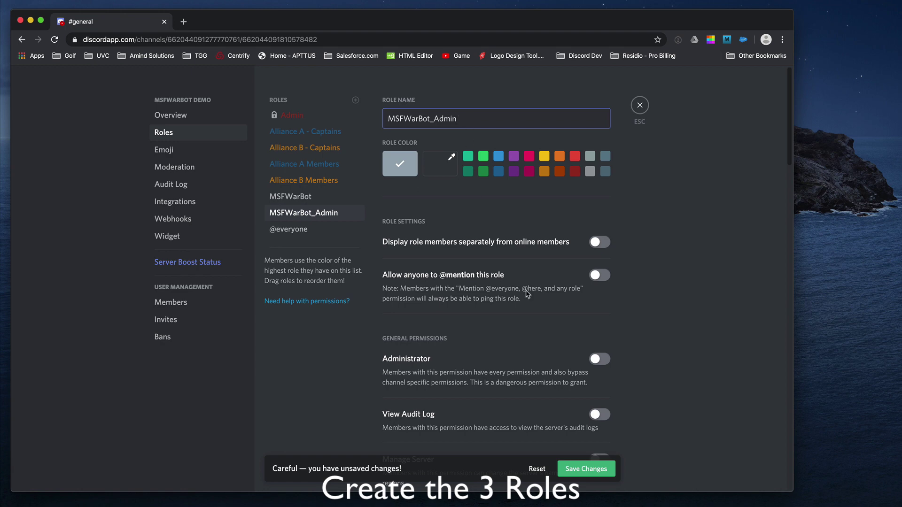
{"action": "left_click", "coordinate": [592, 472]}
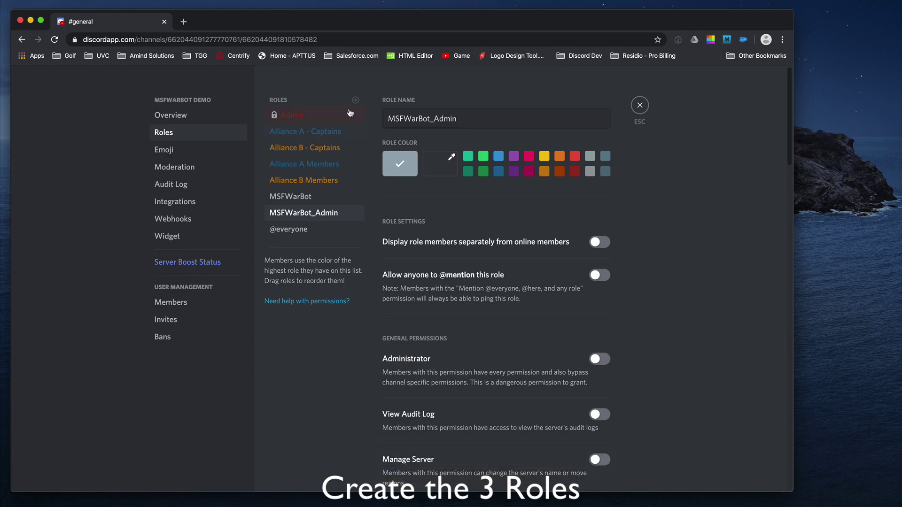
Step: Create a second role named MSFWarBot_ClusterCounter and save the changes
{"action": "left_click", "coordinate": [356, 100]}
{"action": "left_click", "coordinate": [447, 123]}
{"action": "key", "text": "super+a"}
{"action": "key", "text": "super+v"}
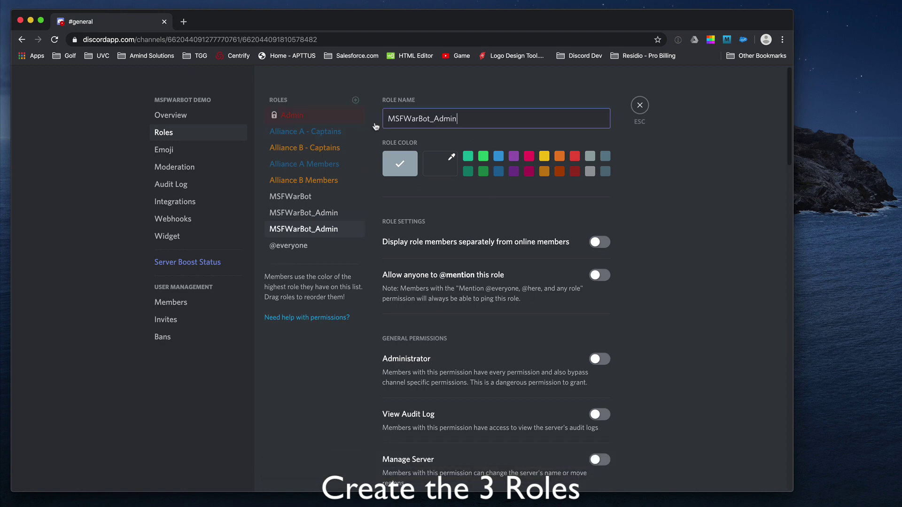
{"action": "left_click_drag", "start_coordinate": [462, 115], "coordinate": [433, 118]}
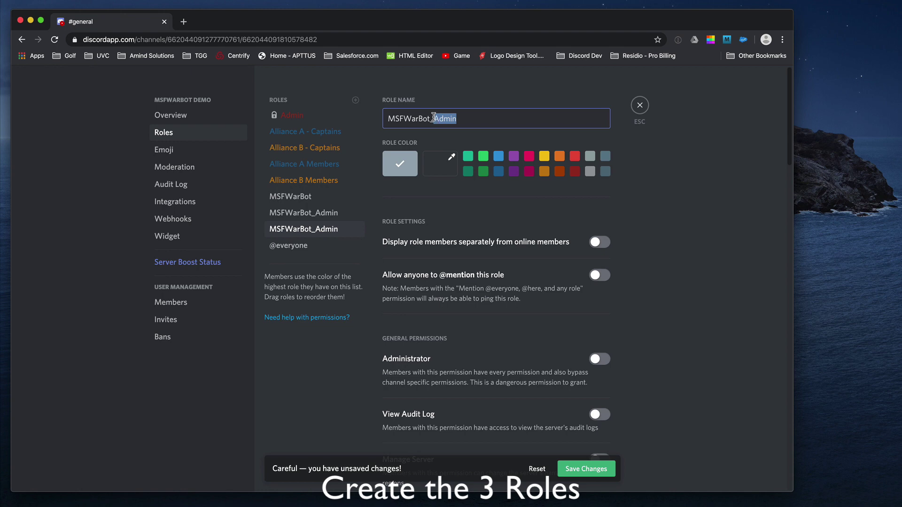
{"action": "type", "text": "ClusterCounter"}
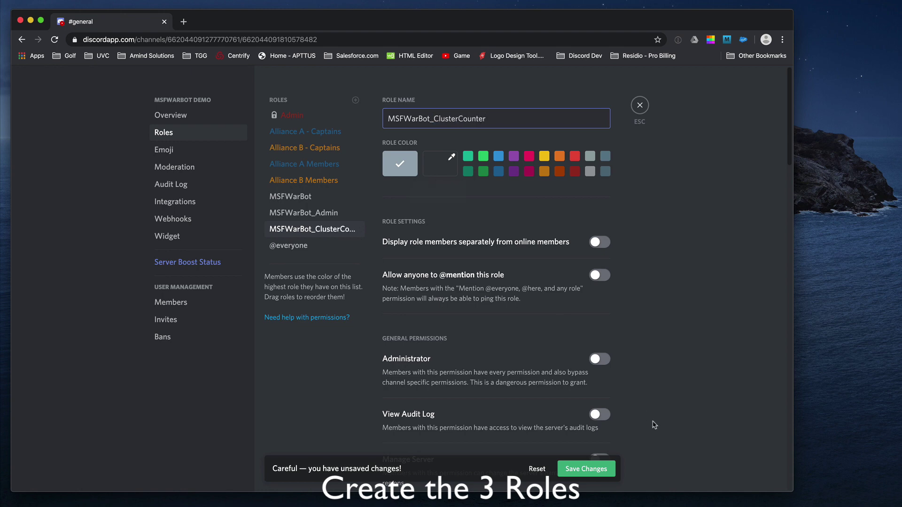
{"action": "left_click", "coordinate": [586, 468]}
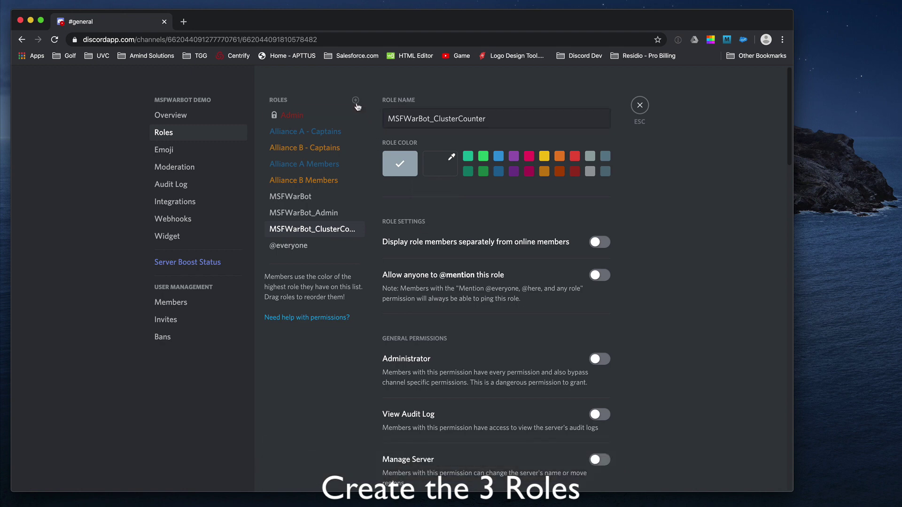
Step: Create a third role named MSFWarBot_AllianceCounter, save the changes and leave the server settings
{"action": "left_click", "coordinate": [356, 100]}
{"action": "triple_click", "coordinate": [477, 120]}
{"action": "type", "text": "MSFWarBot_Admin"}
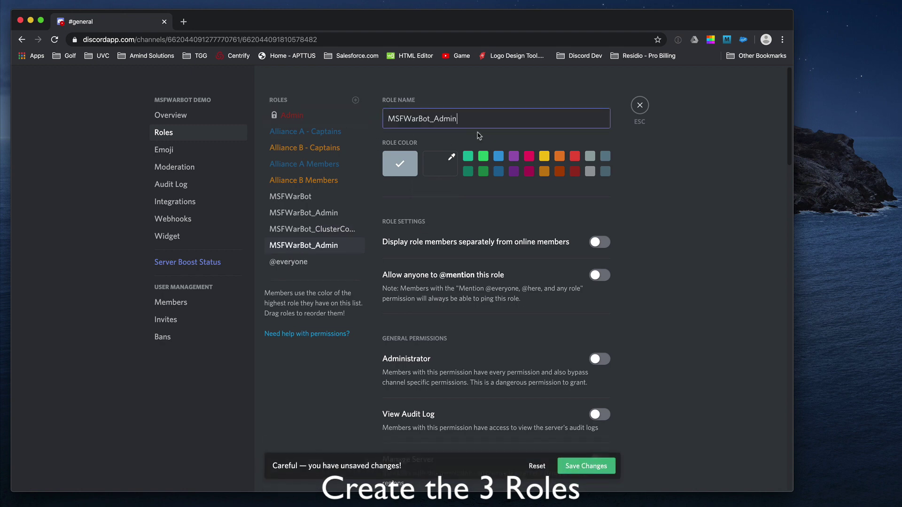
{"action": "left_click_drag", "start_coordinate": [458, 119], "coordinate": [441, 119]}
{"action": "key", "text": "BackSpace"}
{"action": "key", "text": "BackSpace"}
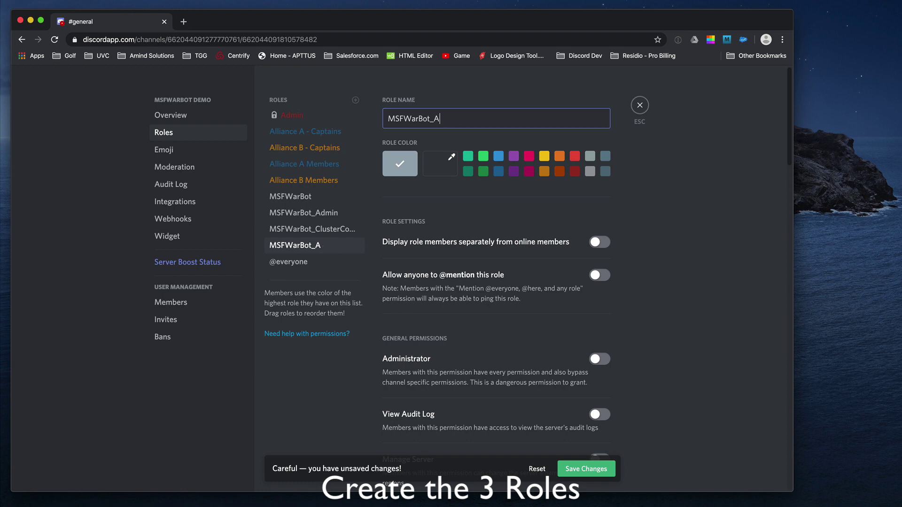
{"action": "type", "text": "llianceCounter"}
{"action": "left_click", "coordinate": [587, 469]}
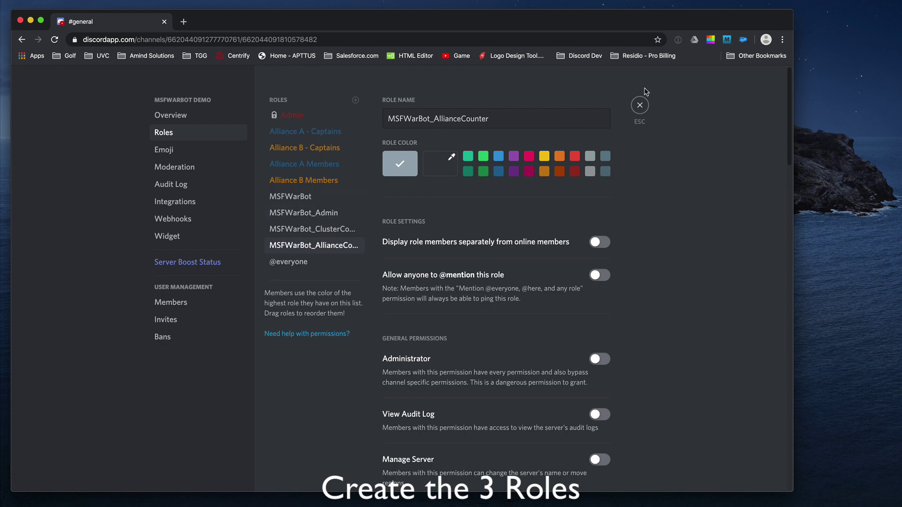
{"action": "left_click", "coordinate": [639, 105]}
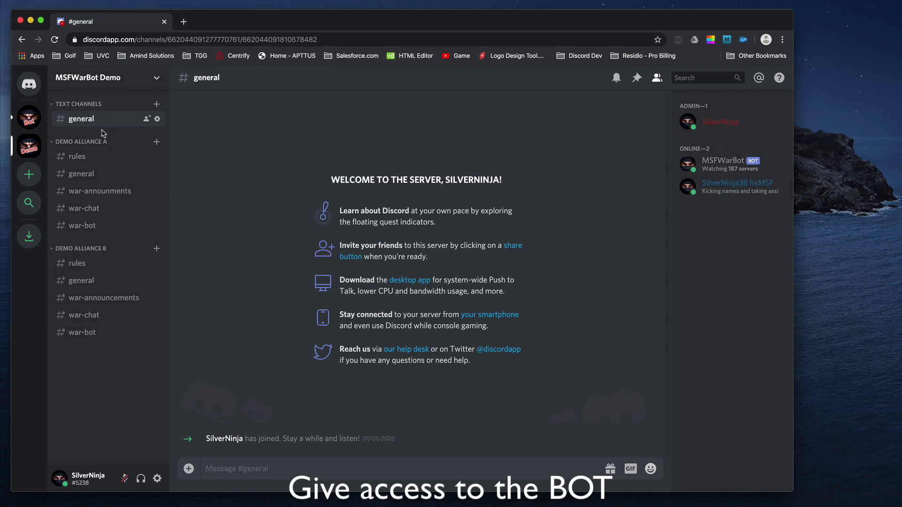
Step: Assign the Alliance A - Captains and Alliance B - Captains roles to the MSFWarBot member
{"action": "right_click", "coordinate": [729, 167]}
{"action": "mouse_move", "coordinate": [698, 377]}
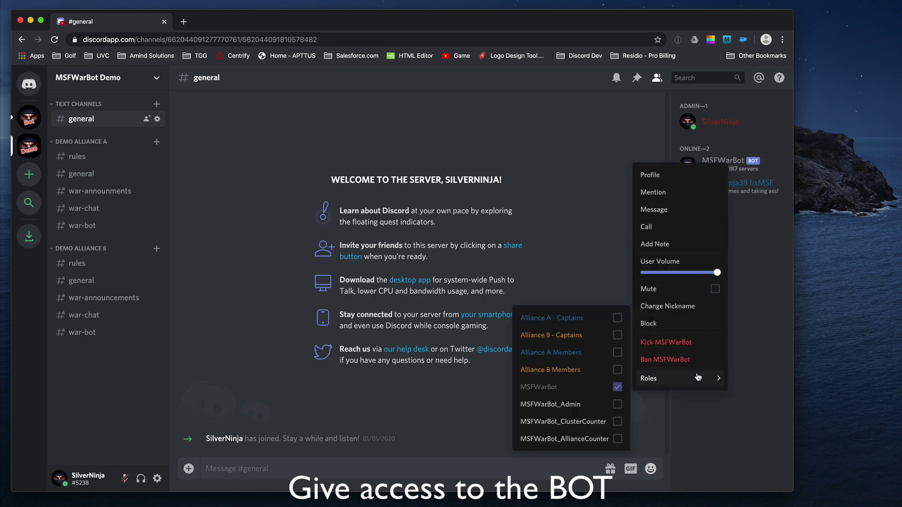
{"action": "left_click", "coordinate": [617, 317]}
{"action": "left_click", "coordinate": [617, 336]}
{"action": "left_click", "coordinate": [475, 400]}
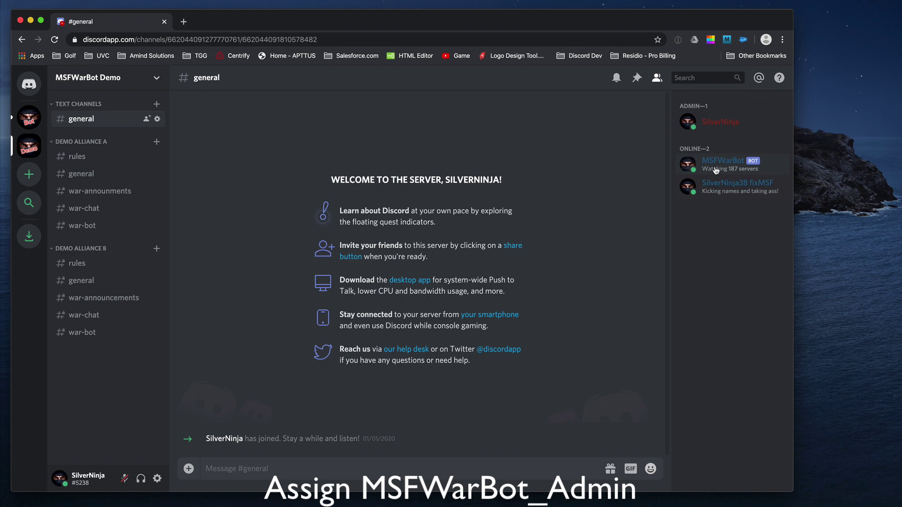
Step: Assign the MSFWarBot_Admin role to the server member who holds the Admin role
{"action": "left_click", "coordinate": [723, 128]}
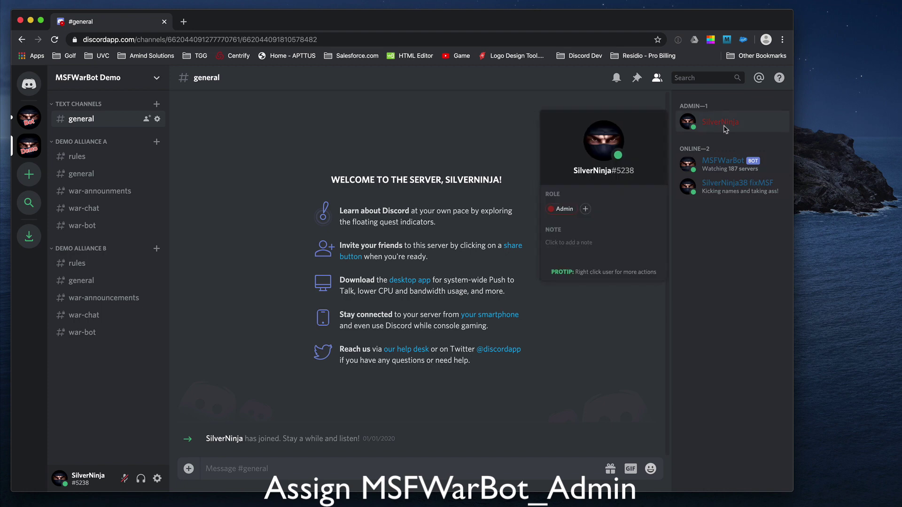
{"action": "right_click", "coordinate": [725, 130]}
{"action": "mouse_move", "coordinate": [671, 229]}
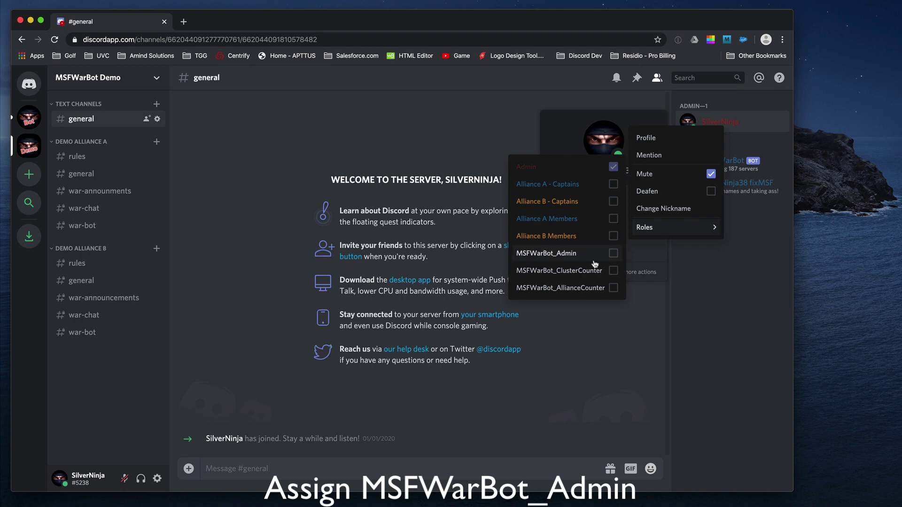
{"action": "left_click", "coordinate": [613, 254]}
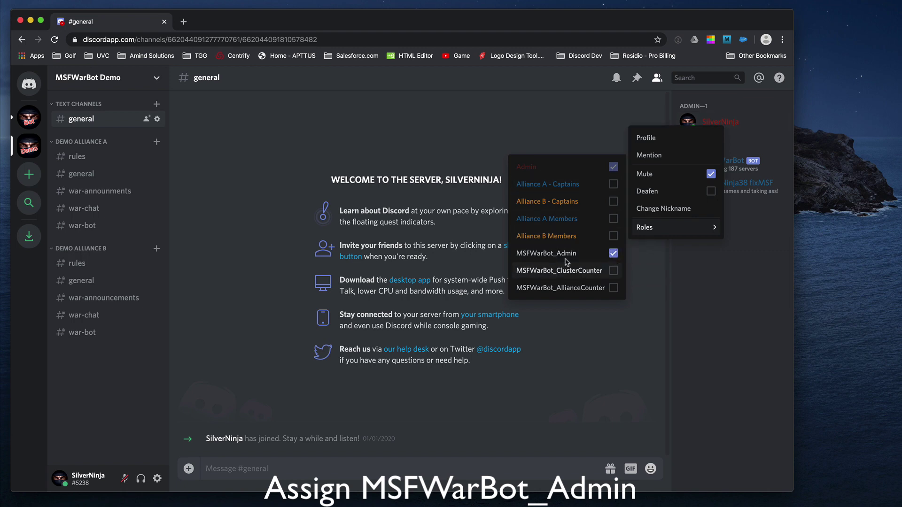
Step: Enable the bot for Demo Alliance A by sending w.enablebot in its war-bot channel
{"action": "left_click", "coordinate": [104, 229]}
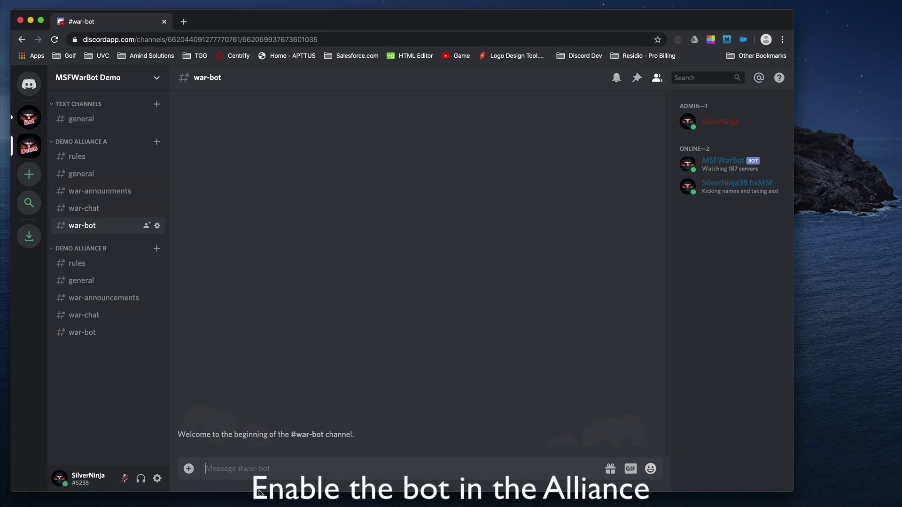
{"action": "type", "text": "w.enablebot"}
{"action": "key", "text": "Return"}
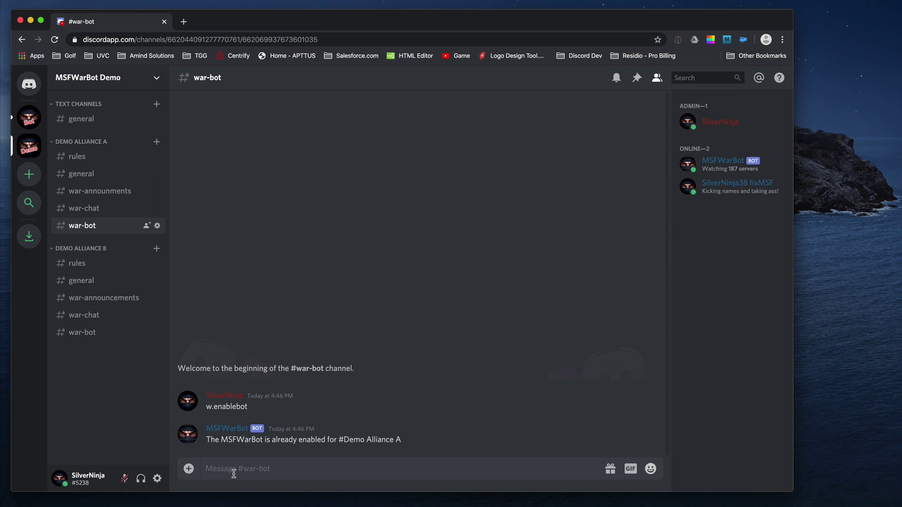
Step: Set the category role of Demo Alliance A by sending w.setcatrole with a mention of the Alliance A Members role
{"action": "type", "text": "@me"}
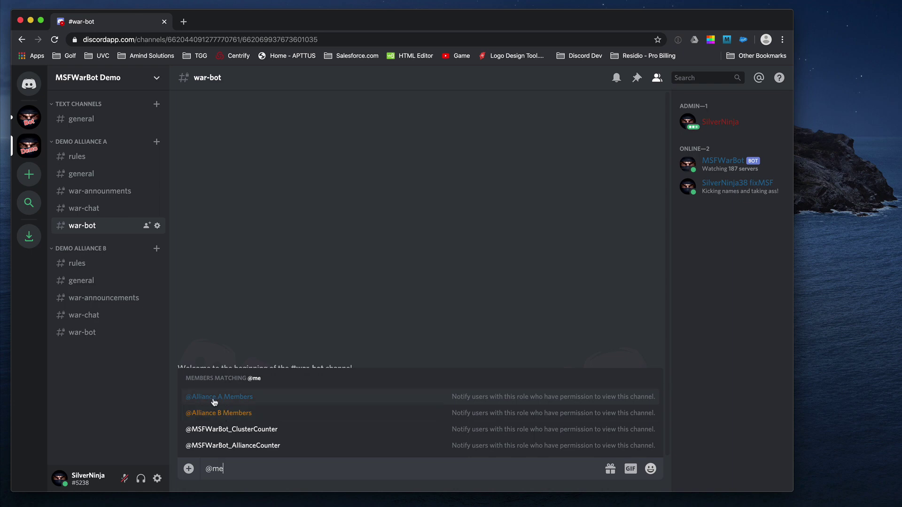
{"action": "left_click_drag", "start_coordinate": [241, 468], "coordinate": [164, 470]}
{"action": "type", "text": "w"}
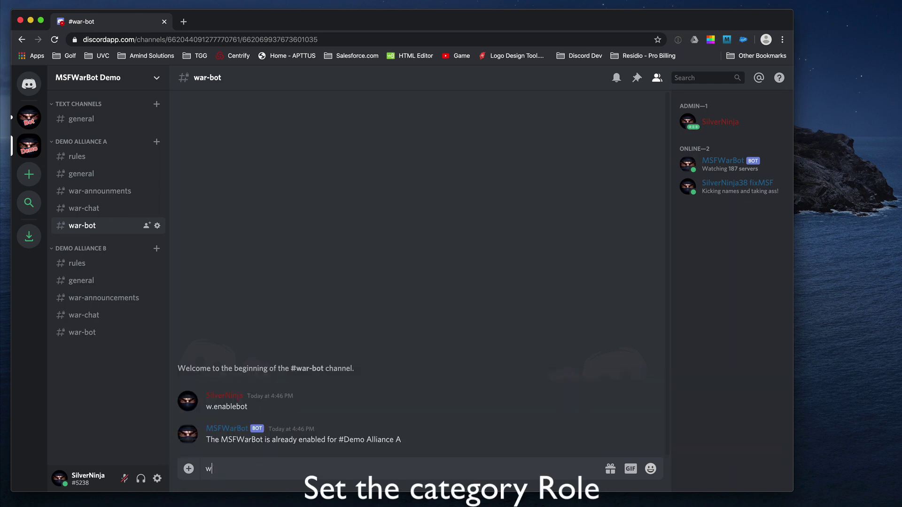
{"action": "type", "text": ".setcatrole @"}
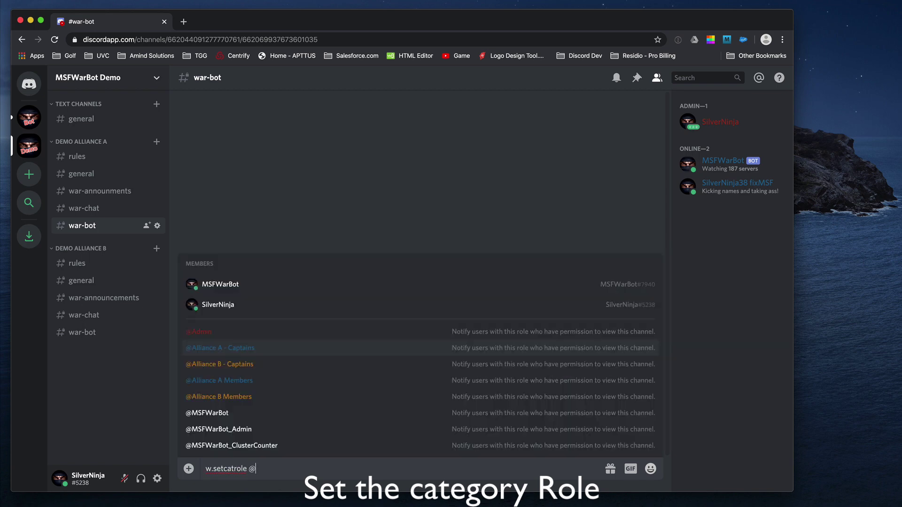
{"action": "type", "text": "alli"}
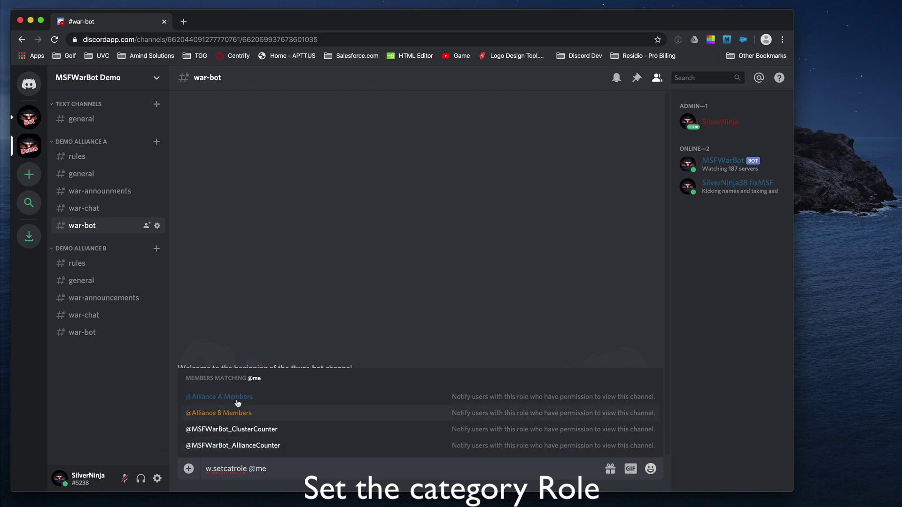
{"action": "left_click", "coordinate": [241, 398]}
{"action": "key", "text": "Return"}
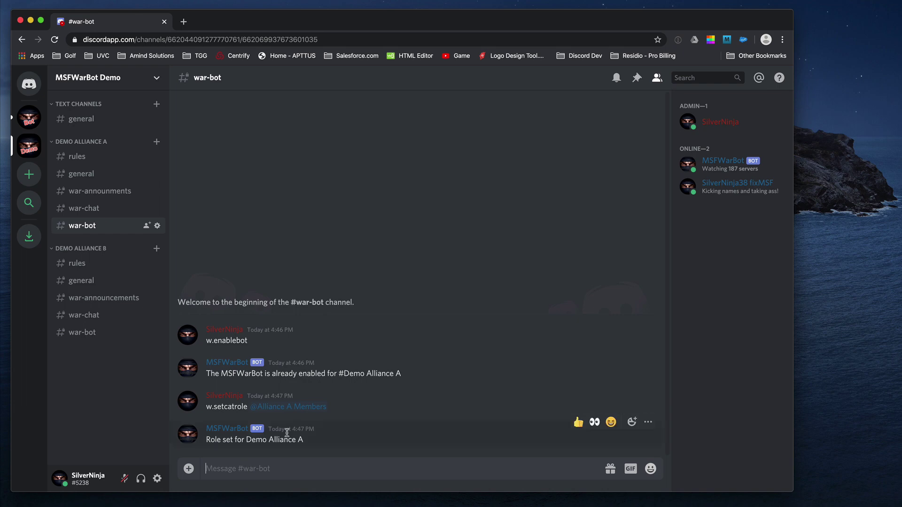
{"action": "left_click_drag", "start_coordinate": [338, 408], "coordinate": [251, 408]}
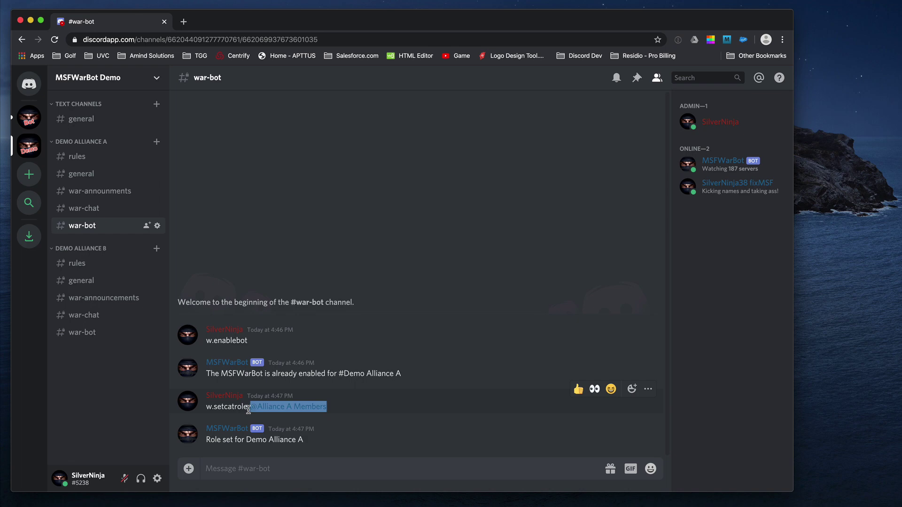
Step: Set the alert tag to the Alliance A Members role by sending w.setalerttag with a mention of that role
{"action": "left_click", "coordinate": [255, 467]}
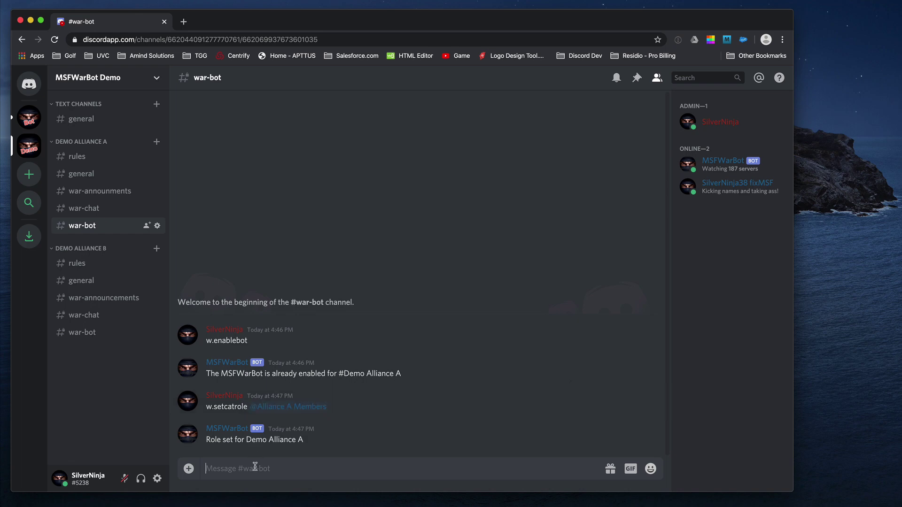
{"action": "type", "text": "w.setalerttag"}
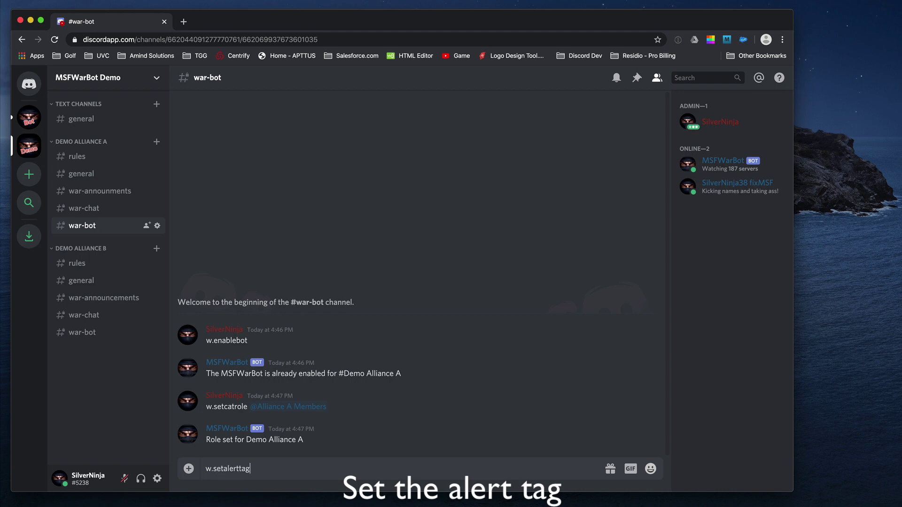
{"action": "type", "text": "@all"}
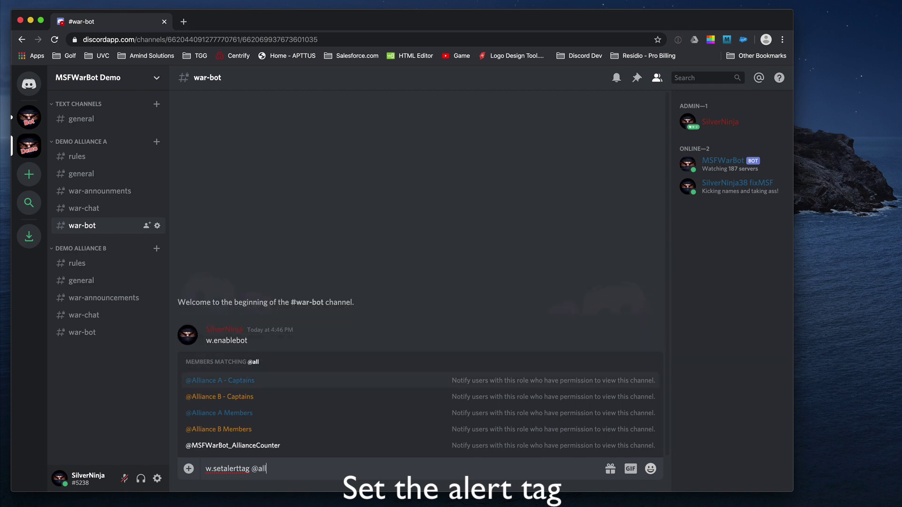
{"action": "left_click", "coordinate": [230, 413]}
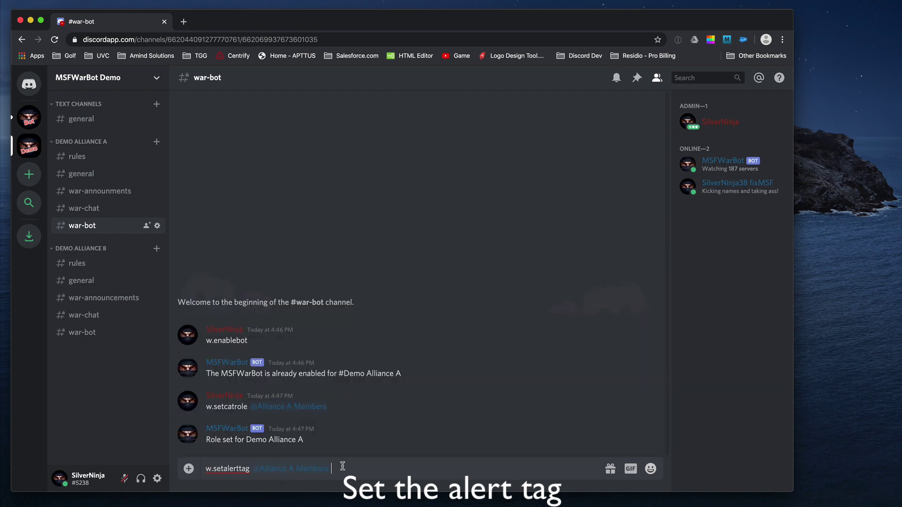
{"action": "key", "text": "Return"}
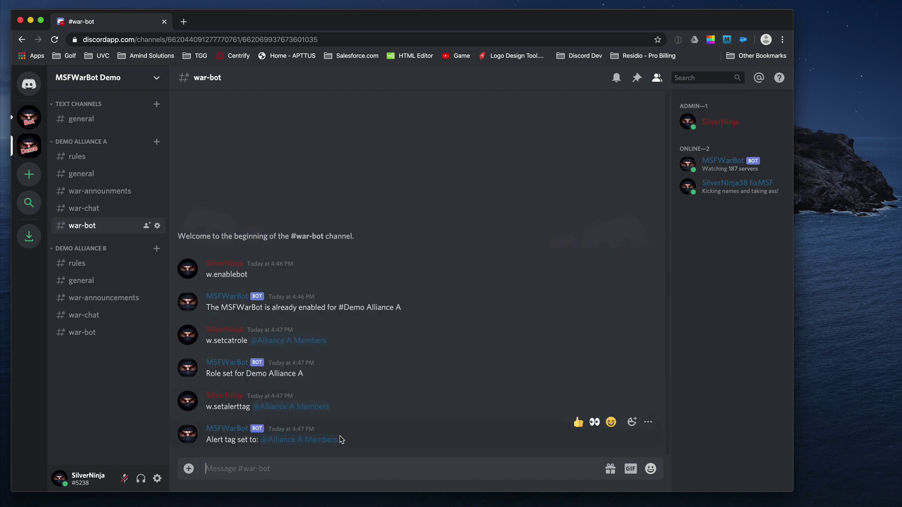
{"action": "left_click_drag", "start_coordinate": [342, 440], "coordinate": [264, 446]}
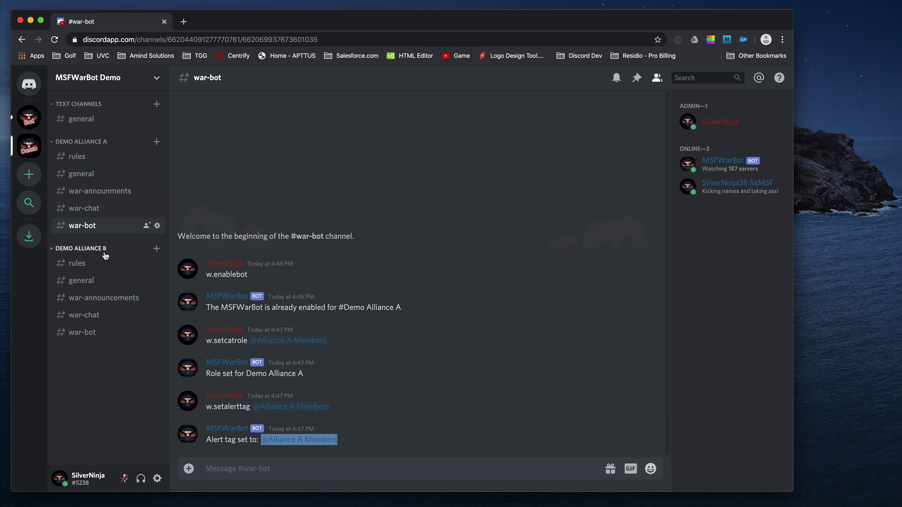
Step: Turn on war alerts in Demo Alliance A's war-announments channel by sending w.war_alert on
{"action": "left_click", "coordinate": [94, 196]}
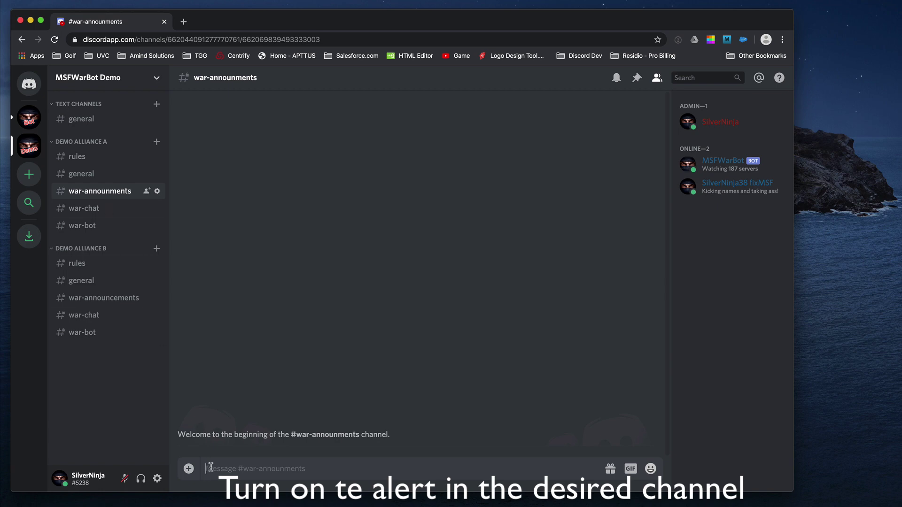
{"action": "type", "text": "w."}
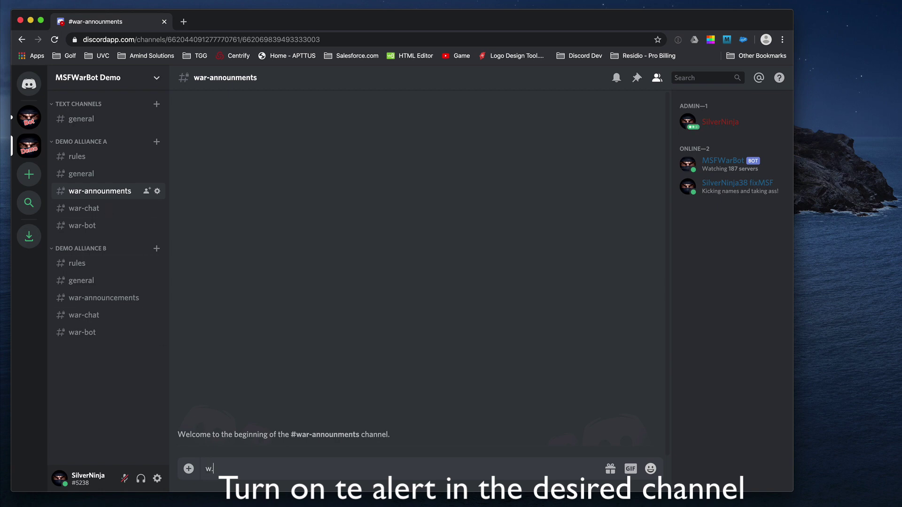
{"action": "type", "text": "war_alert on"}
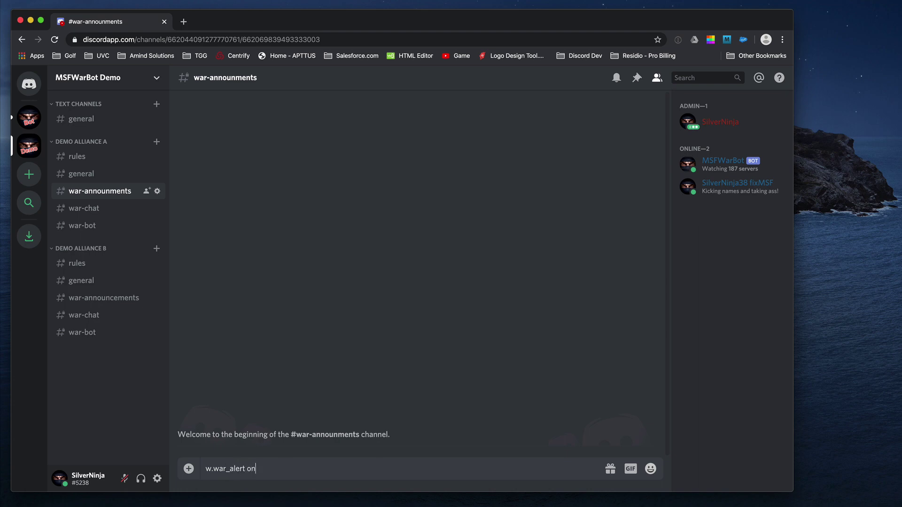
{"action": "key", "text": "Return"}
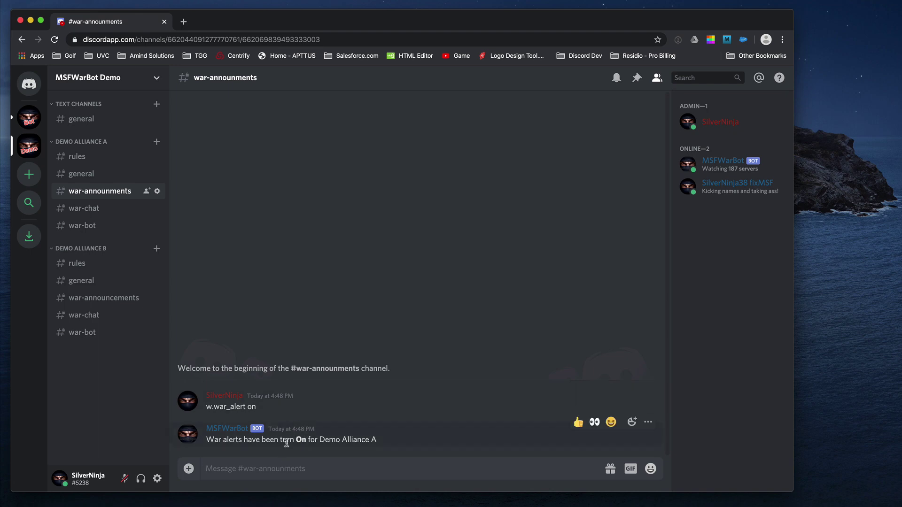
Step: Send w.wartimes -5 in Demo Alliance A's war-bot channel and review the listed war zones and their start times
{"action": "left_click", "coordinate": [107, 229]}
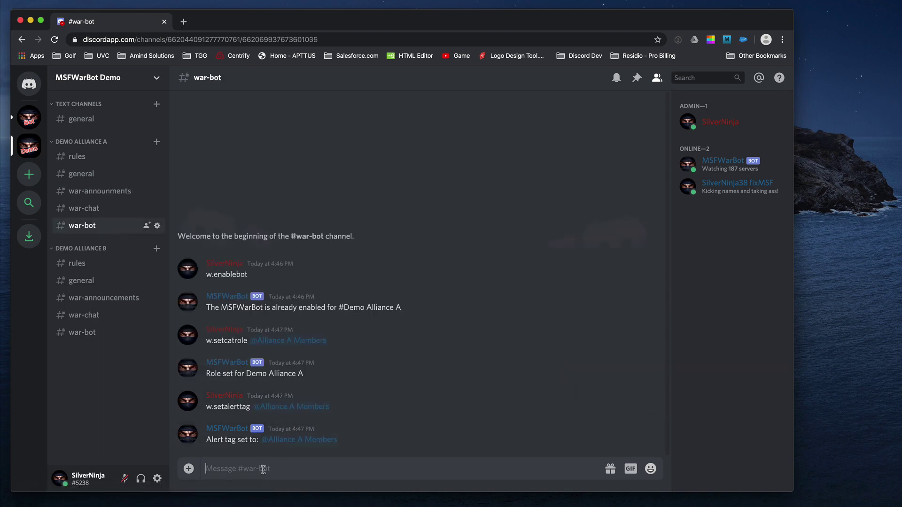
{"action": "type", "text": "w"}
{"action": "type", "text": ".wartimes -5"}
{"action": "key", "text": "Return"}
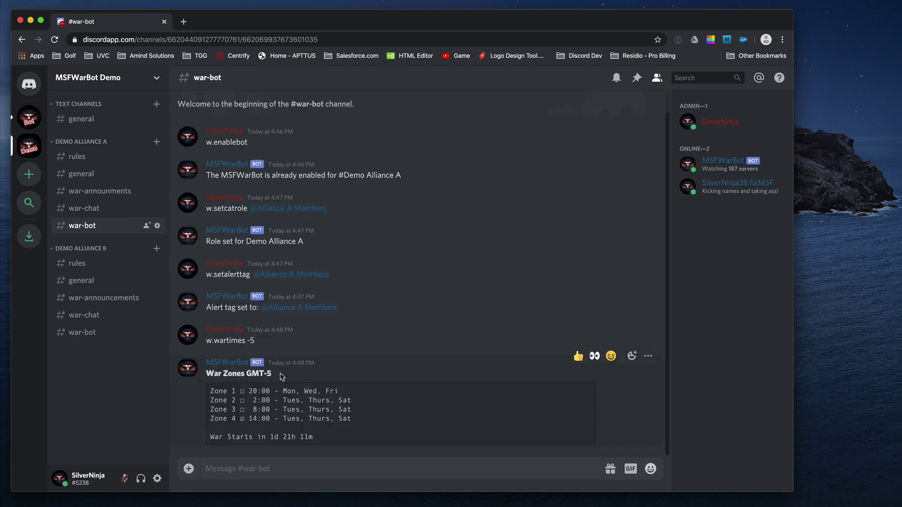
{"action": "left_click_drag", "start_coordinate": [272, 374], "coordinate": [202, 379]}
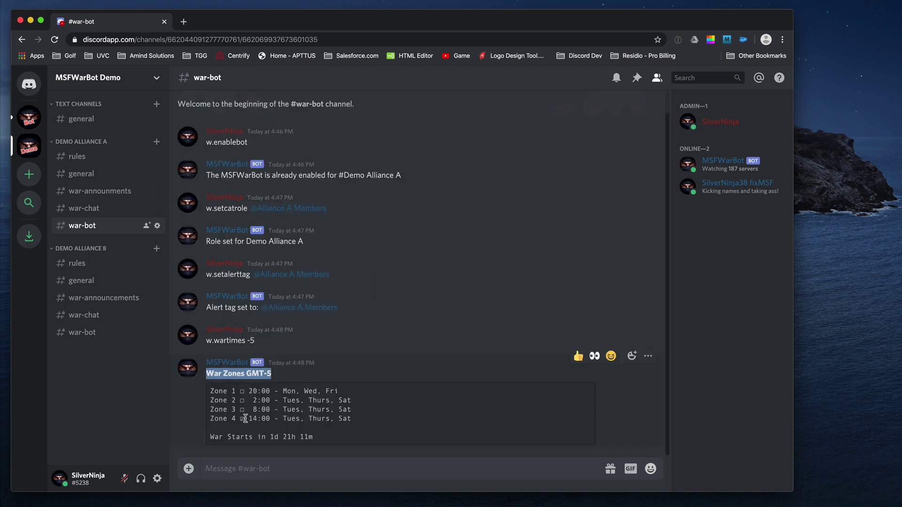
{"action": "left_click_drag", "start_coordinate": [245, 418], "coordinate": [210, 418]}
{"action": "left_click", "coordinate": [248, 467]}
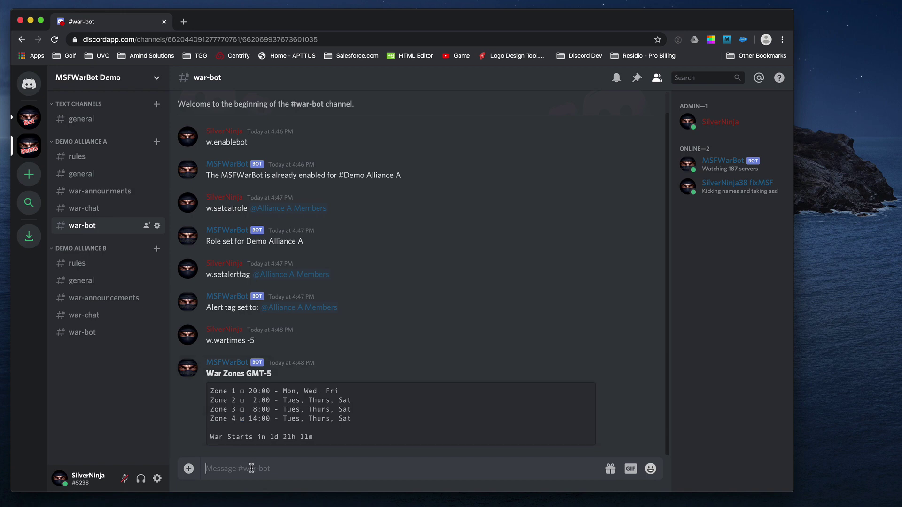
{"action": "left_click_drag", "start_coordinate": [245, 390], "coordinate": [209, 392]}
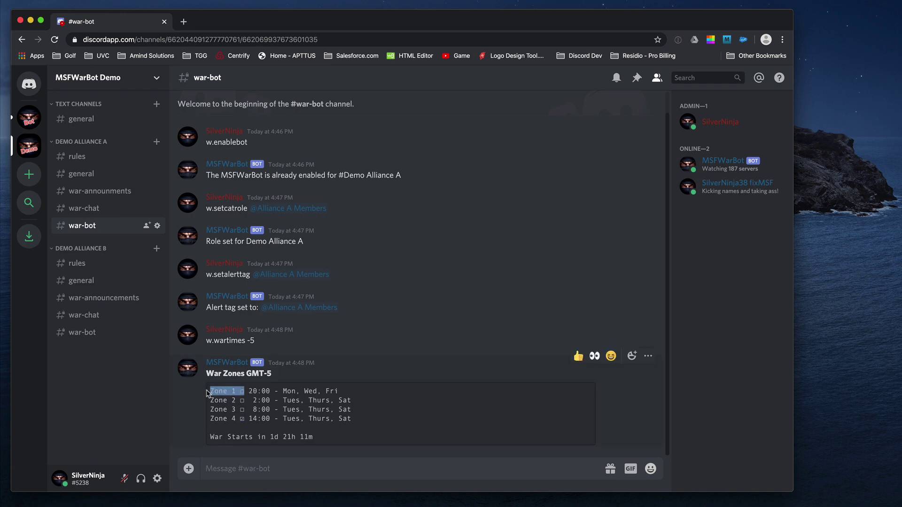
{"action": "left_click", "coordinate": [246, 430]}
{"action": "left_click_drag", "start_coordinate": [244, 419], "coordinate": [209, 419]}
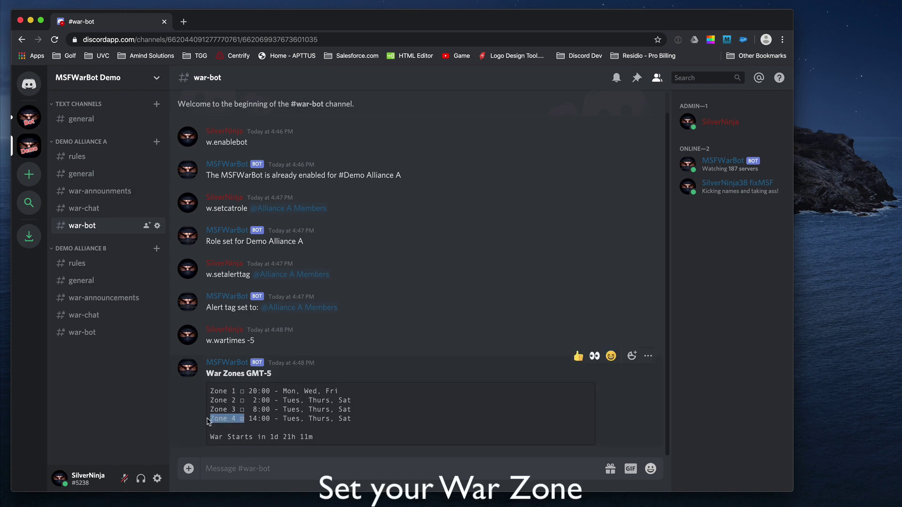
Step: Set the alliance's war zone to 1 by sending w.setzone 1 in the war-bot channel
{"action": "left_click", "coordinate": [205, 468]}
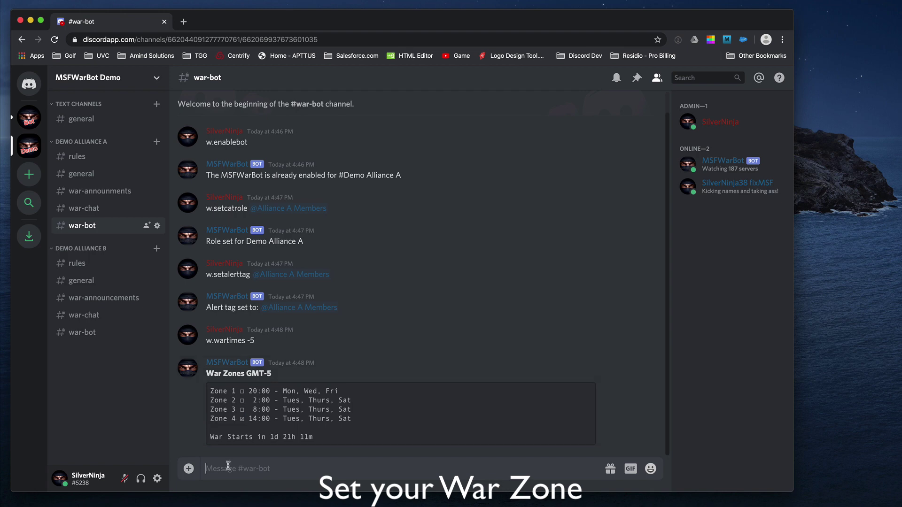
{"action": "type", "text": "w.setzone 1"}
{"action": "key", "text": "Return"}
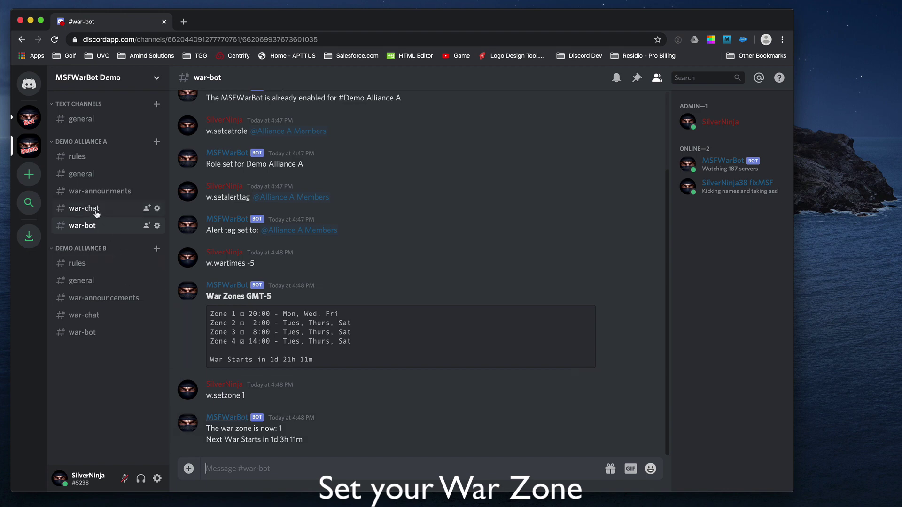
Step: Add the MSFWarBot member to the channel permissions of Demo Alliance A's general channel
{"action": "left_click", "coordinate": [98, 192]}
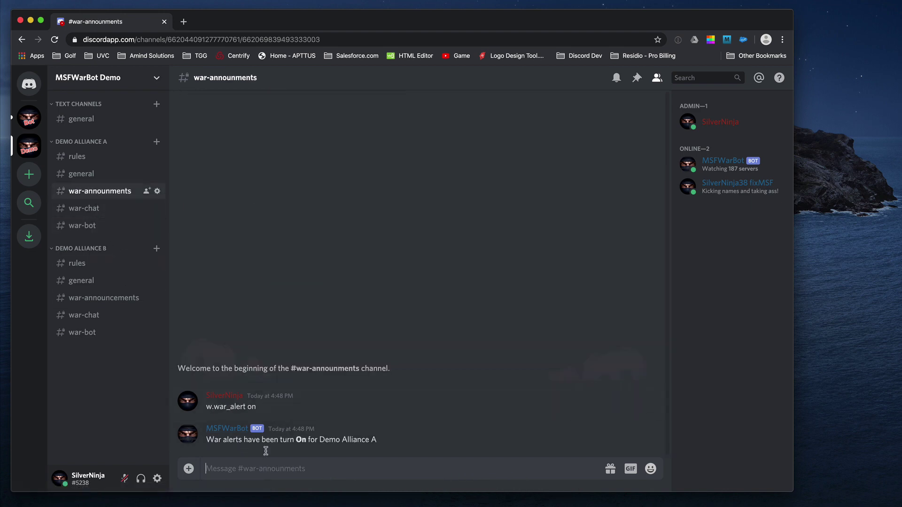
{"action": "key", "text": "alt+Up"}
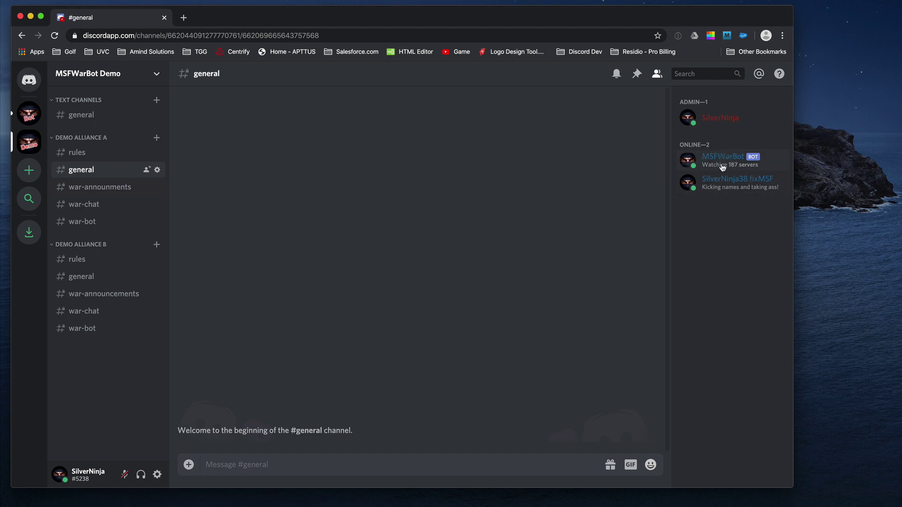
{"action": "left_click", "coordinate": [157, 171]}
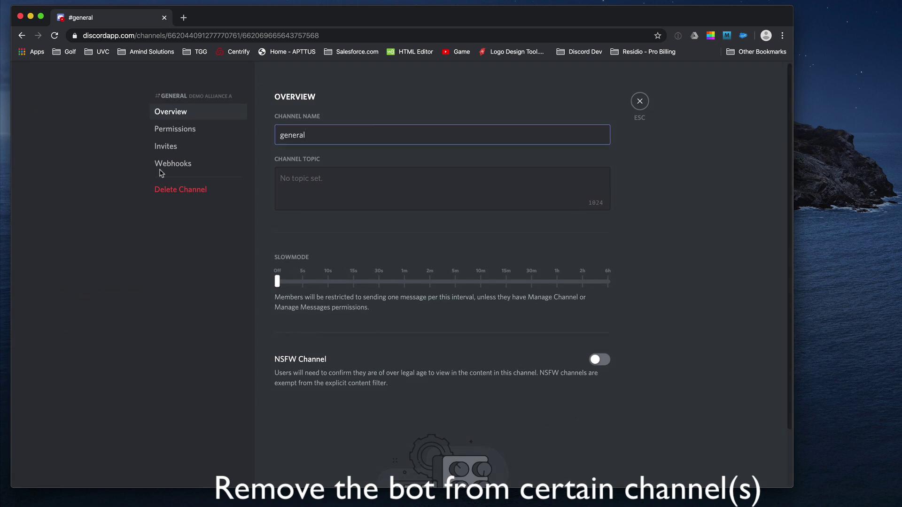
{"action": "left_click", "coordinate": [175, 129]}
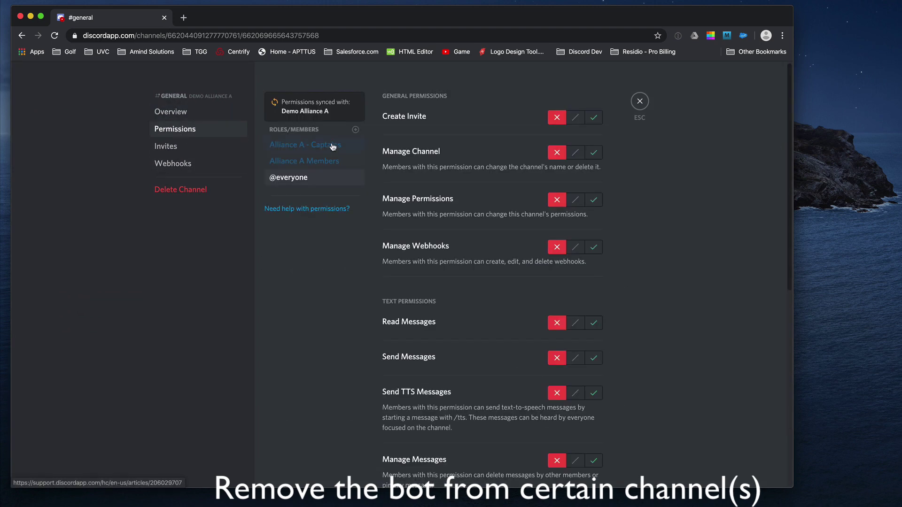
{"action": "left_click", "coordinate": [355, 130]}
{"action": "scroll", "coordinate": [322, 256], "scroll_direction": "down", "scroll_amount": 2}
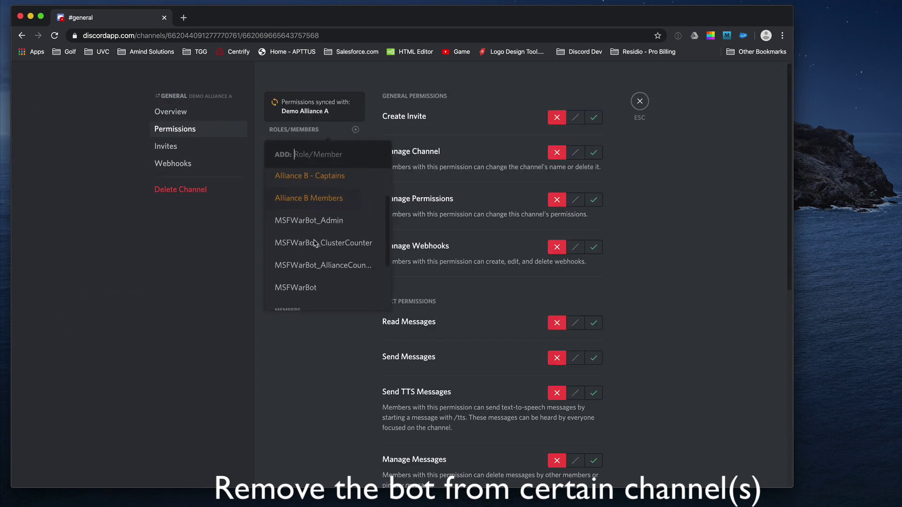
{"action": "scroll", "coordinate": [310, 282], "scroll_direction": "down", "scroll_amount": 3}
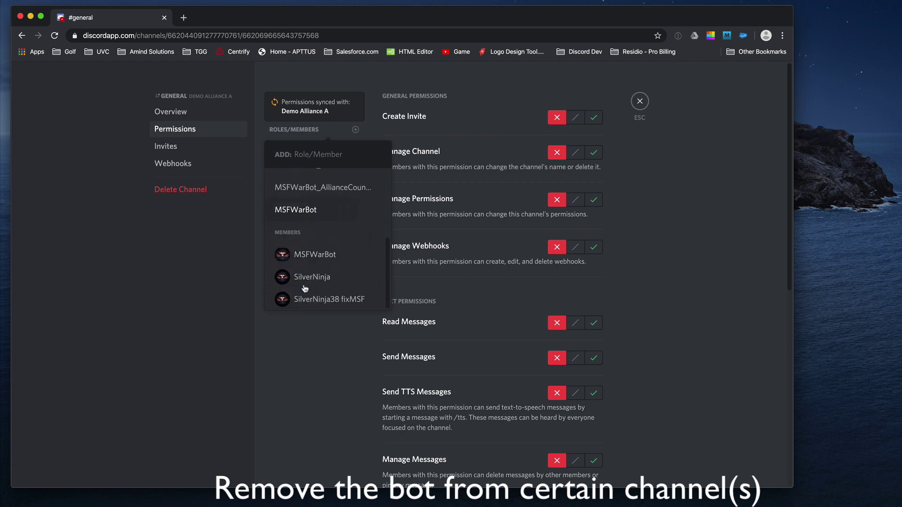
{"action": "left_click", "coordinate": [323, 257]}
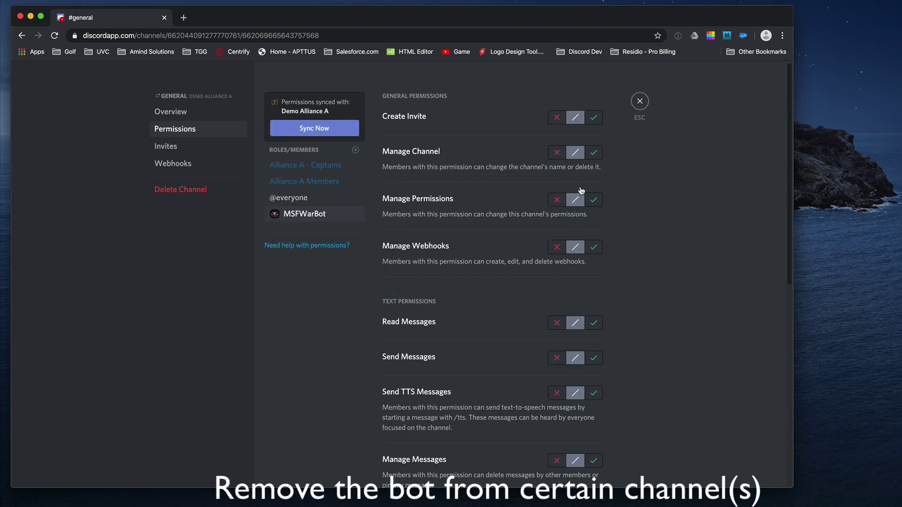
Step: Deny MSFWarBot the Create Invite, Manage Channel, Manage Permissions and Manage Webhooks permissions in the general channel
{"action": "left_click", "coordinate": [558, 117]}
{"action": "left_click", "coordinate": [557, 153]}
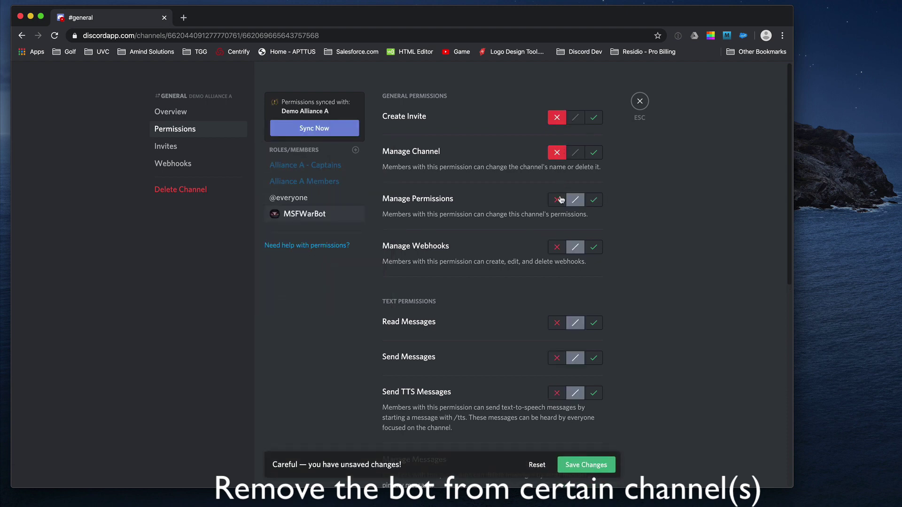
{"action": "left_click", "coordinate": [557, 200]}
{"action": "left_click", "coordinate": [559, 246]}
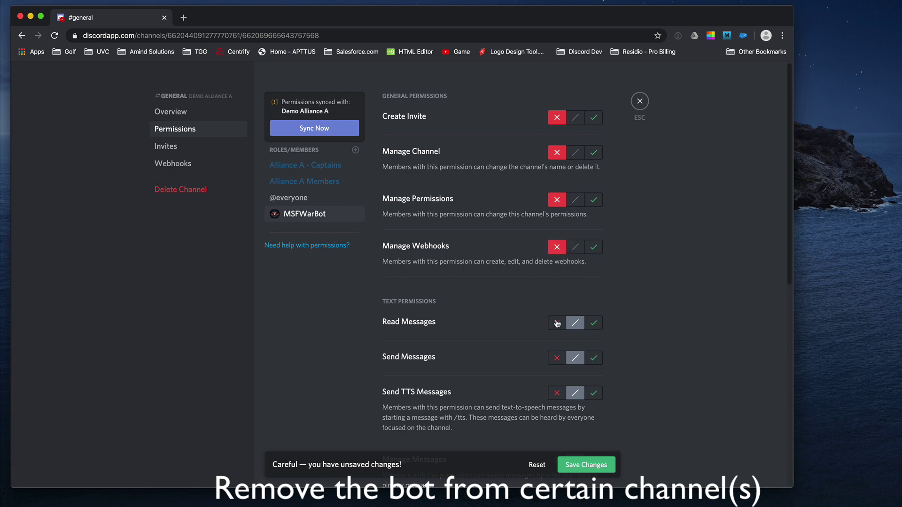
Step: Deny MSFWarBot the text permissions from Read Messages through Read Message History, including sending, managing messages, embedding links and attaching files
{"action": "left_click", "coordinate": [556, 323]}
{"action": "left_click", "coordinate": [556, 358]}
{"action": "left_click", "coordinate": [555, 393]}
{"action": "scroll", "coordinate": [555, 396], "scroll_direction": "down", "scroll_amount": 3}
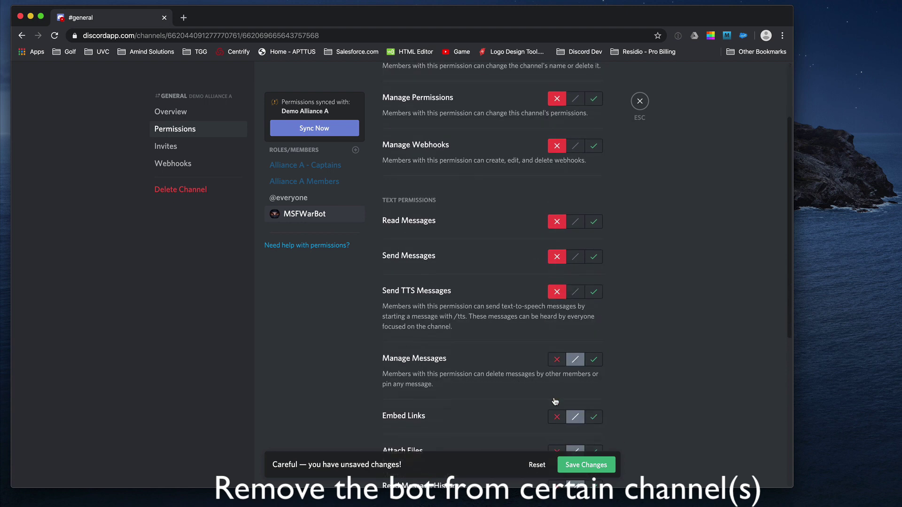
{"action": "left_click", "coordinate": [558, 363]}
{"action": "scroll", "coordinate": [558, 408], "scroll_direction": "down", "scroll_amount": 3}
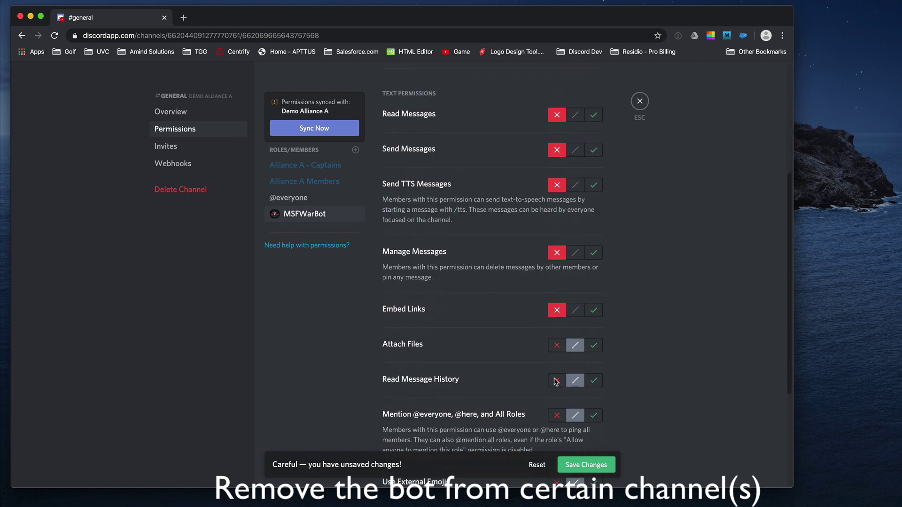
{"action": "left_click", "coordinate": [556, 345]}
{"action": "left_click", "coordinate": [555, 380]}
Step: Deny MSFWarBot mentioning everyone and all roles, external emojis and adding reactions, and save the general channel's permissions
{"action": "scroll", "coordinate": [554, 384], "scroll_direction": "down", "scroll_amount": 2}
{"action": "scroll", "coordinate": [554, 385], "scroll_direction": "down", "scroll_amount": 1}
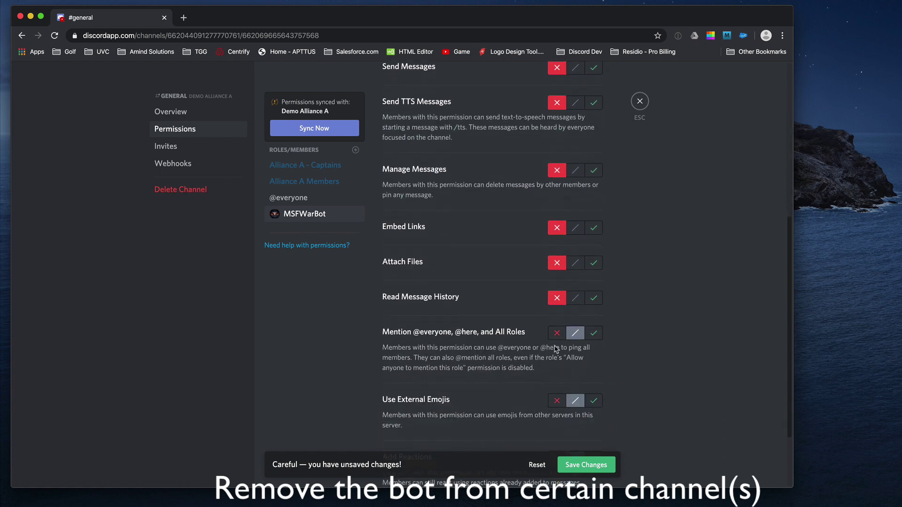
{"action": "left_click", "coordinate": [556, 335]}
{"action": "left_click", "coordinate": [557, 401]}
{"action": "scroll", "coordinate": [558, 402], "scroll_direction": "down", "scroll_amount": 3}
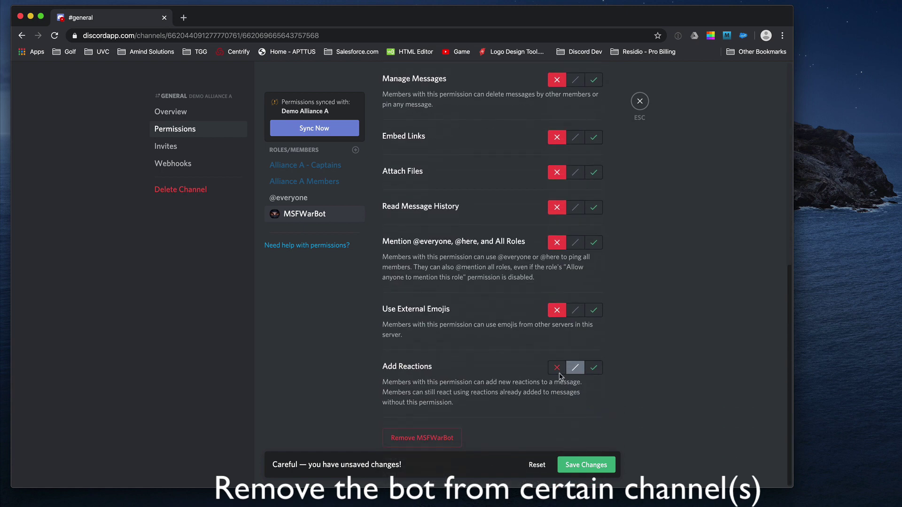
{"action": "left_click", "coordinate": [559, 367]}
{"action": "left_click", "coordinate": [586, 466]}
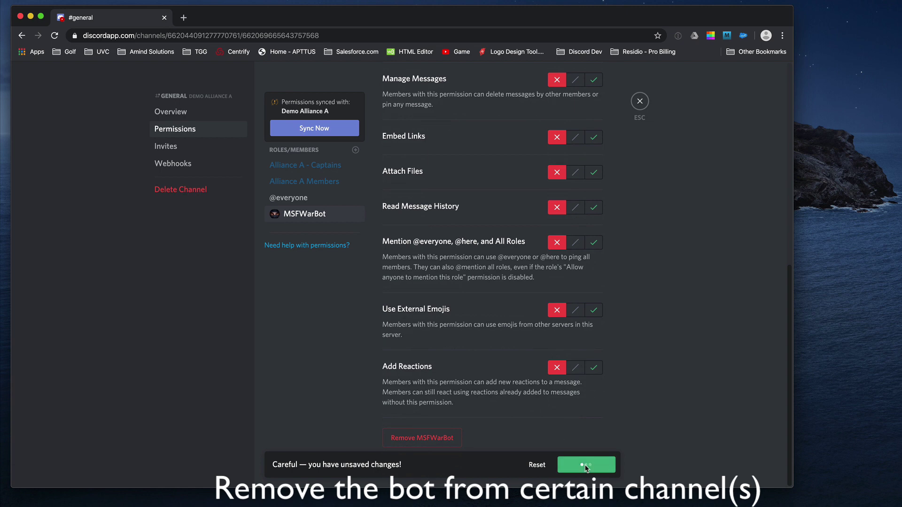
{"action": "left_click", "coordinate": [639, 102]}
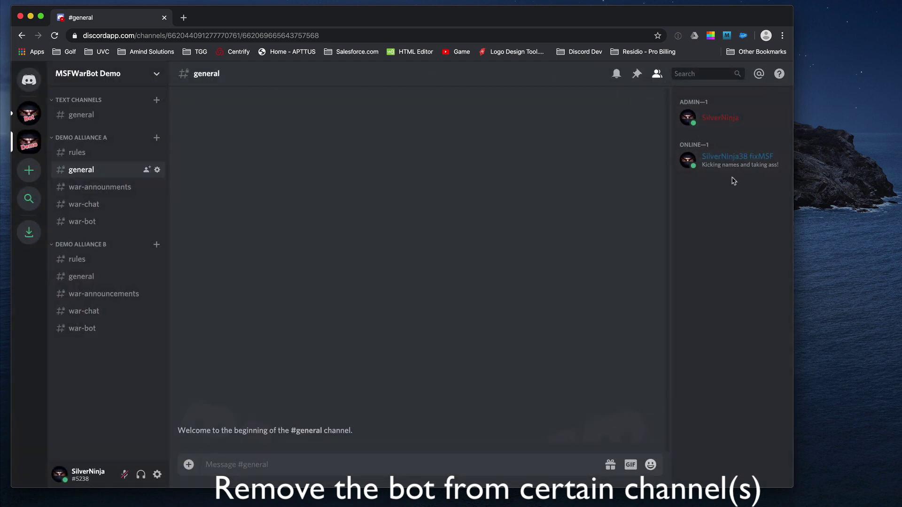
Step: Send w.help in Demo Alliance A's general channel to check whether the bot responds
{"action": "left_click", "coordinate": [231, 461]}
{"action": "type", "text": "w.help"}
{"action": "key", "text": "Return"}
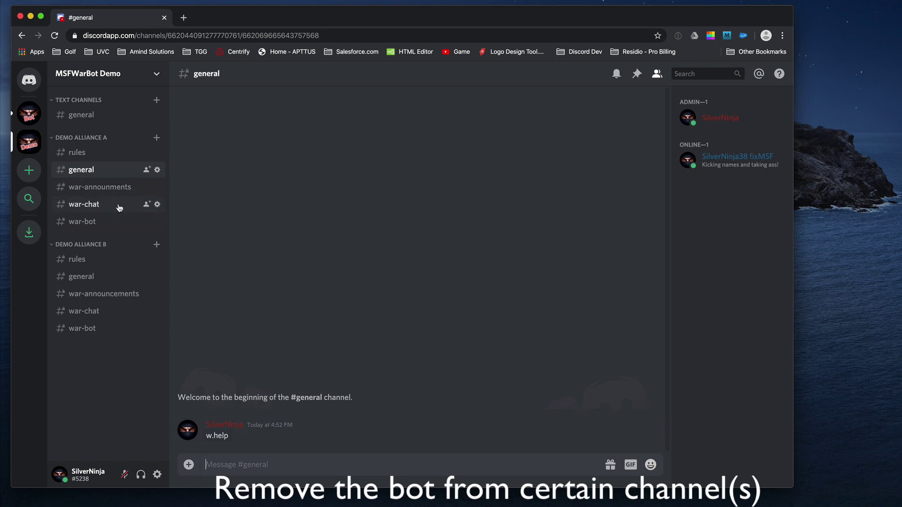
Step: Add the MSFWarBot member to the channel permissions of Demo Alliance A's war-chat channel
{"action": "left_click", "coordinate": [97, 205]}
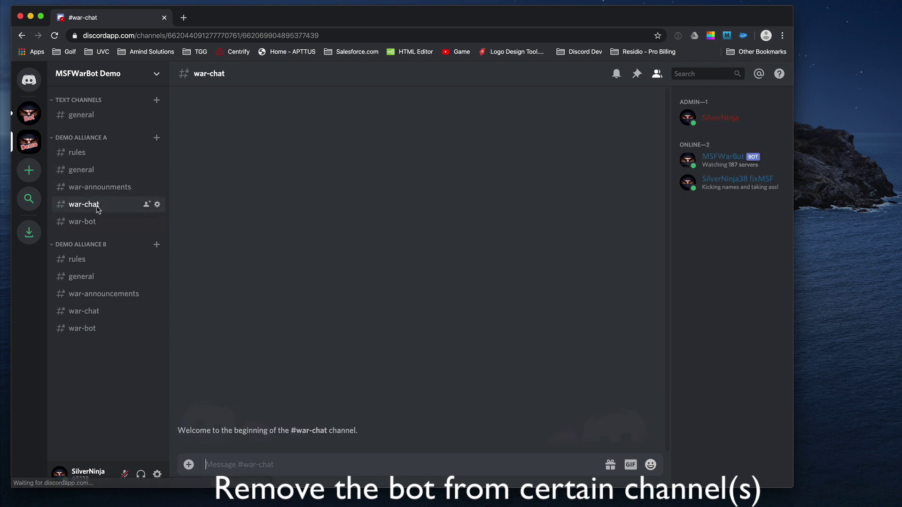
{"action": "left_click", "coordinate": [158, 206]}
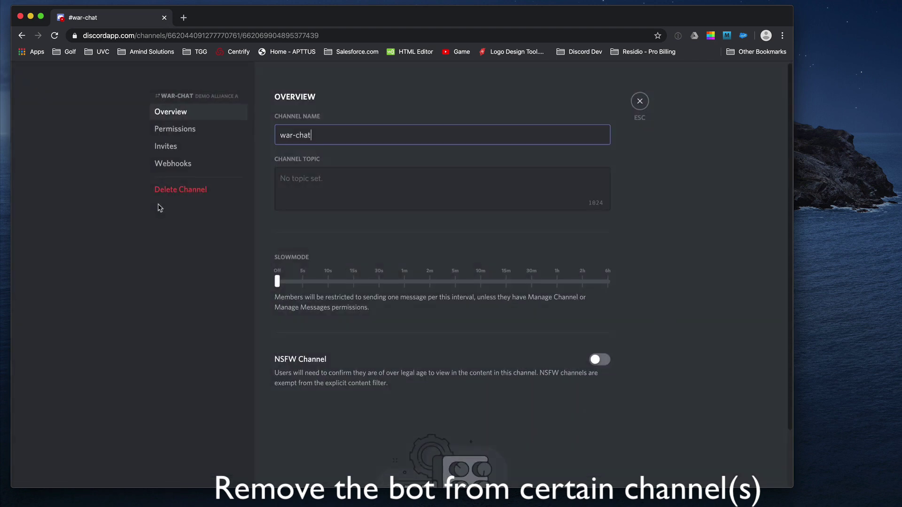
{"action": "left_click", "coordinate": [188, 130]}
{"action": "left_click", "coordinate": [356, 130]}
{"action": "scroll", "coordinate": [349, 236], "scroll_direction": "down", "scroll_amount": 3}
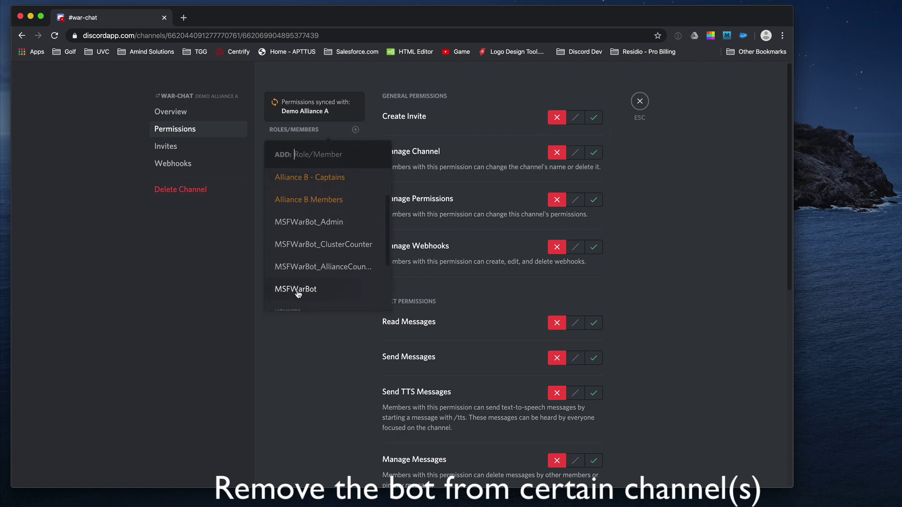
{"action": "scroll", "coordinate": [301, 296], "scroll_direction": "down", "scroll_amount": 2}
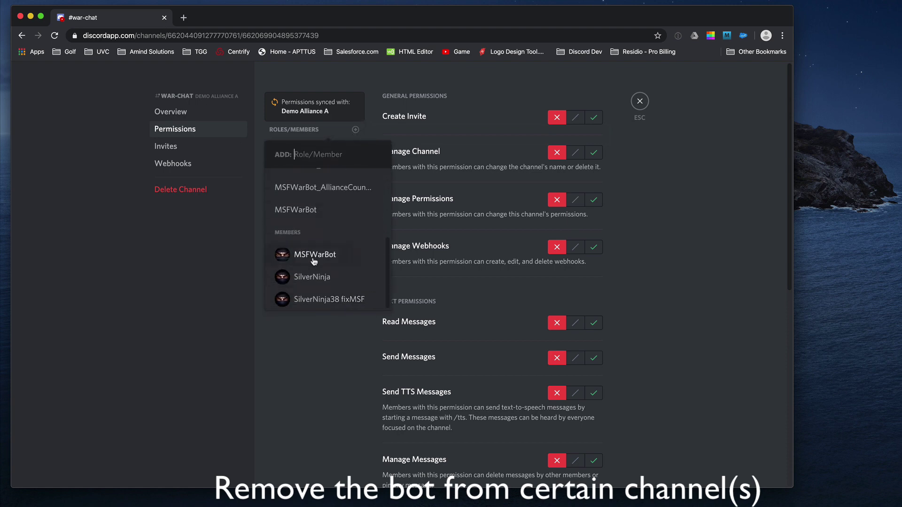
{"action": "left_click", "coordinate": [314, 258]}
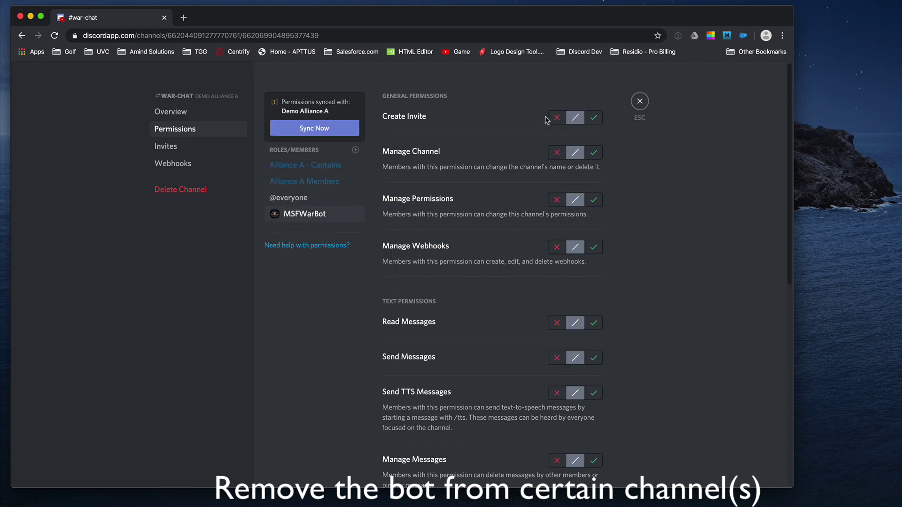
Step: Deny MSFWarBot Read Messages and Read Message History in the war-chat channel and save the changes
{"action": "scroll", "coordinate": [552, 199], "scroll_direction": "down", "scroll_amount": 1}
{"action": "left_click", "coordinate": [556, 282]}
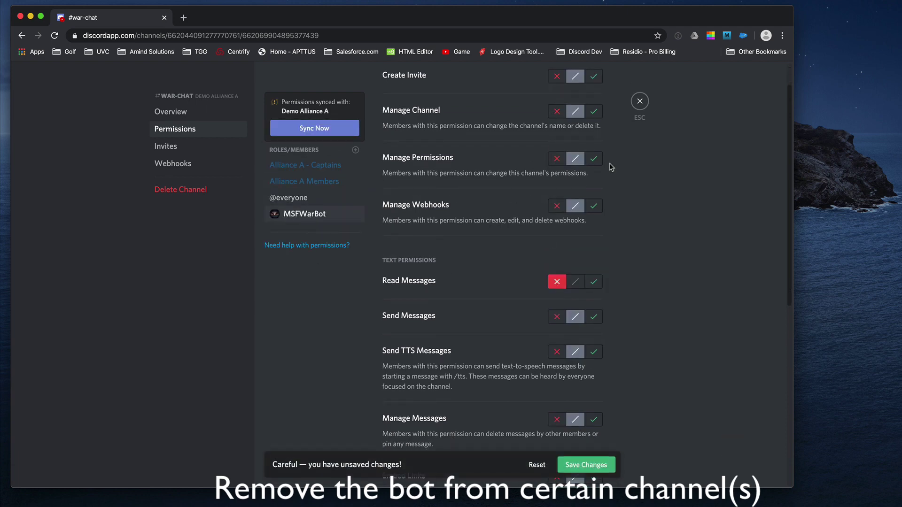
{"action": "scroll", "coordinate": [578, 302], "scroll_direction": "down", "scroll_amount": 4}
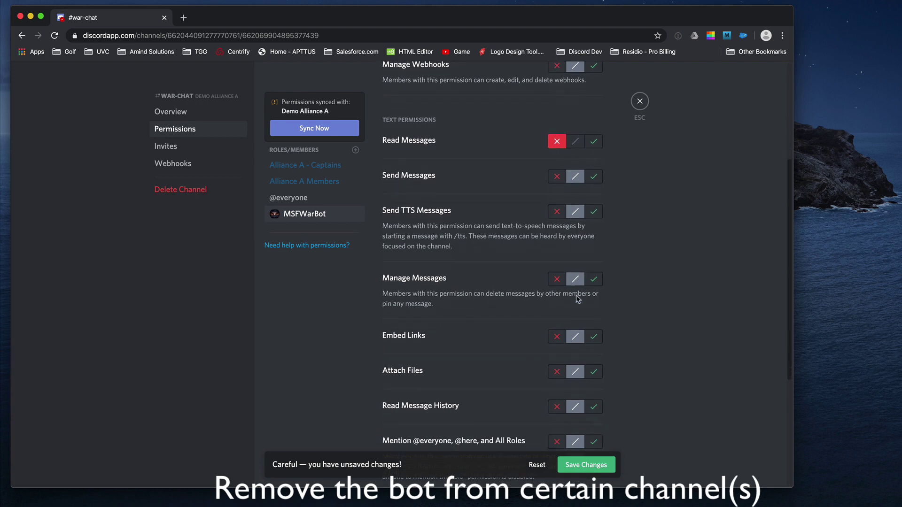
{"action": "scroll", "coordinate": [578, 300], "scroll_direction": "down", "scroll_amount": 2}
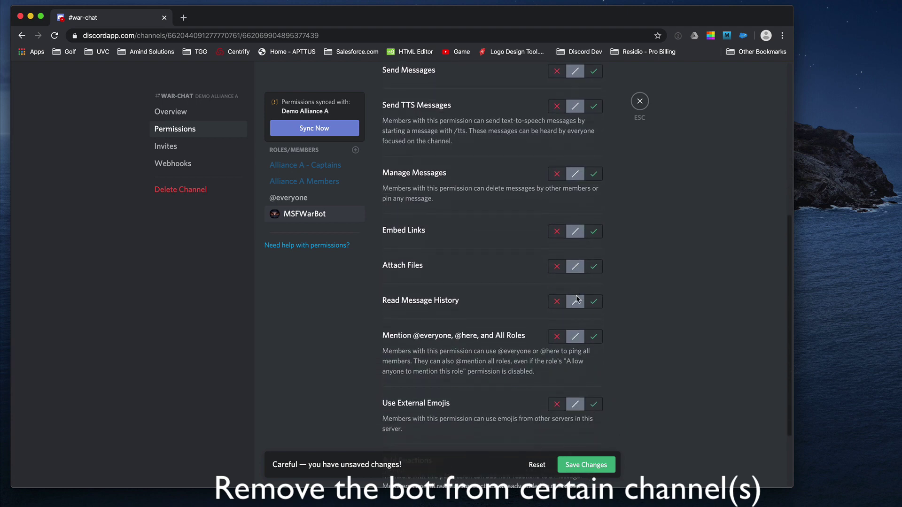
{"action": "scroll", "coordinate": [577, 299], "scroll_direction": "down", "scroll_amount": 1}
{"action": "left_click", "coordinate": [556, 252]}
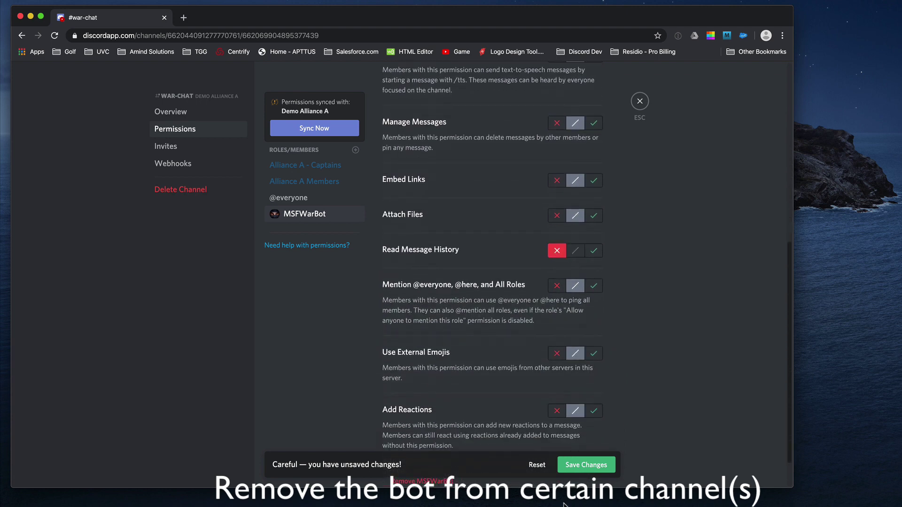
{"action": "left_click", "coordinate": [583, 466]}
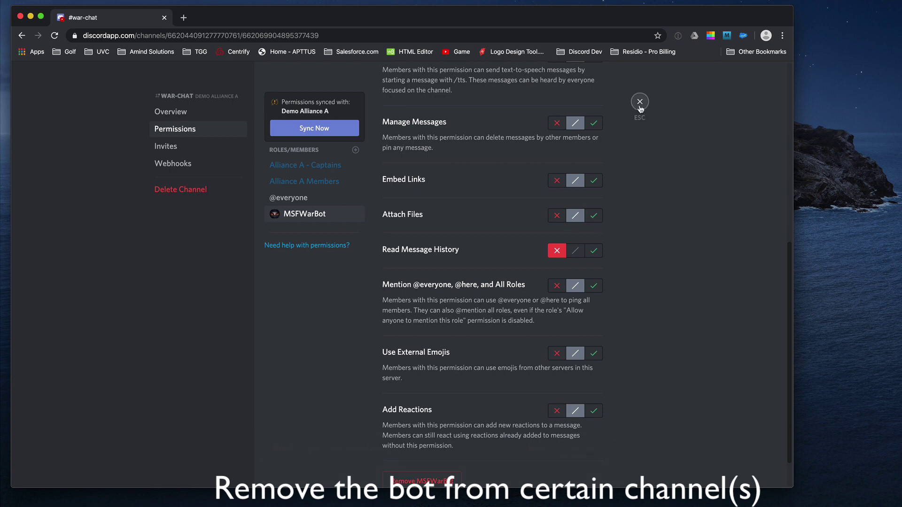
{"action": "left_click", "coordinate": [639, 102]}
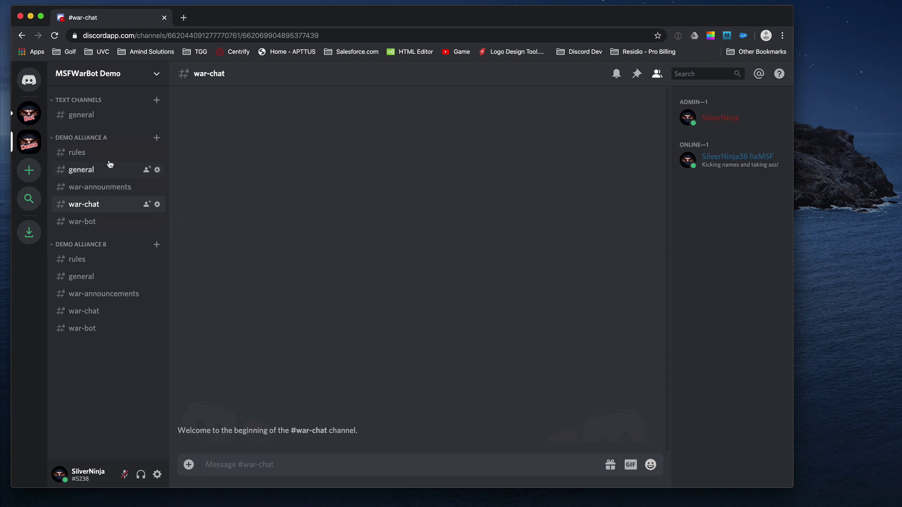
Step: Send w.teams in Demo Alliance A's war-bot channel and review the bot's list of offensive teams
{"action": "left_click", "coordinate": [104, 225]}
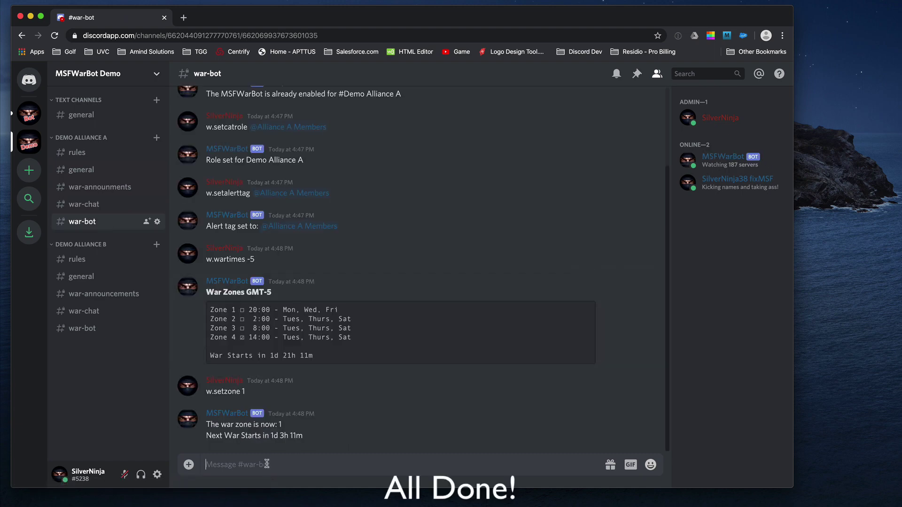
{"action": "type", "text": "w.teams"}
{"action": "key", "text": "Return"}
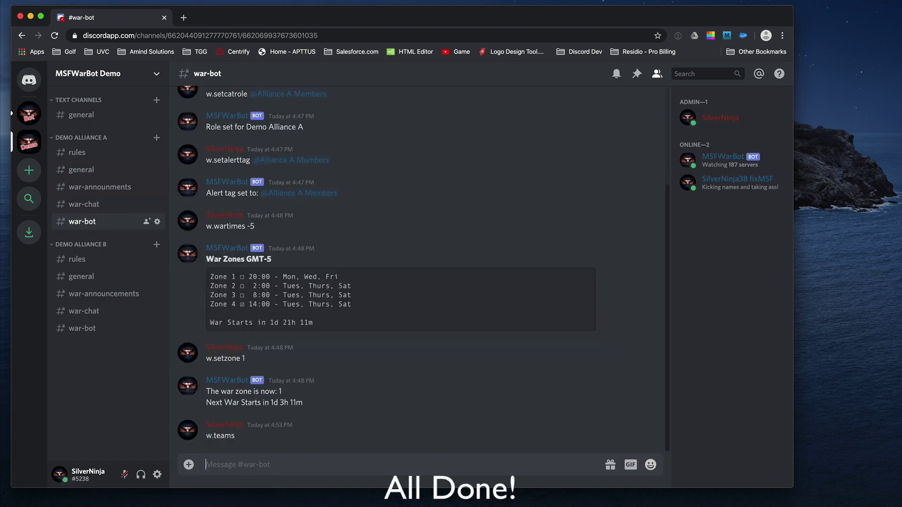
{"action": "scroll", "coordinate": [375, 250], "scroll_direction": "up", "scroll_amount": 5}
{"action": "scroll", "coordinate": [375, 250], "scroll_direction": "down", "scroll_amount": 10}
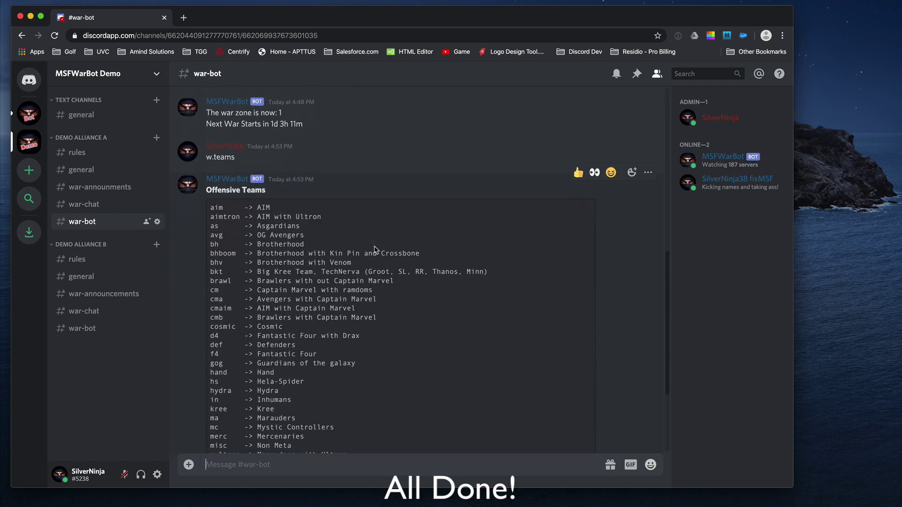